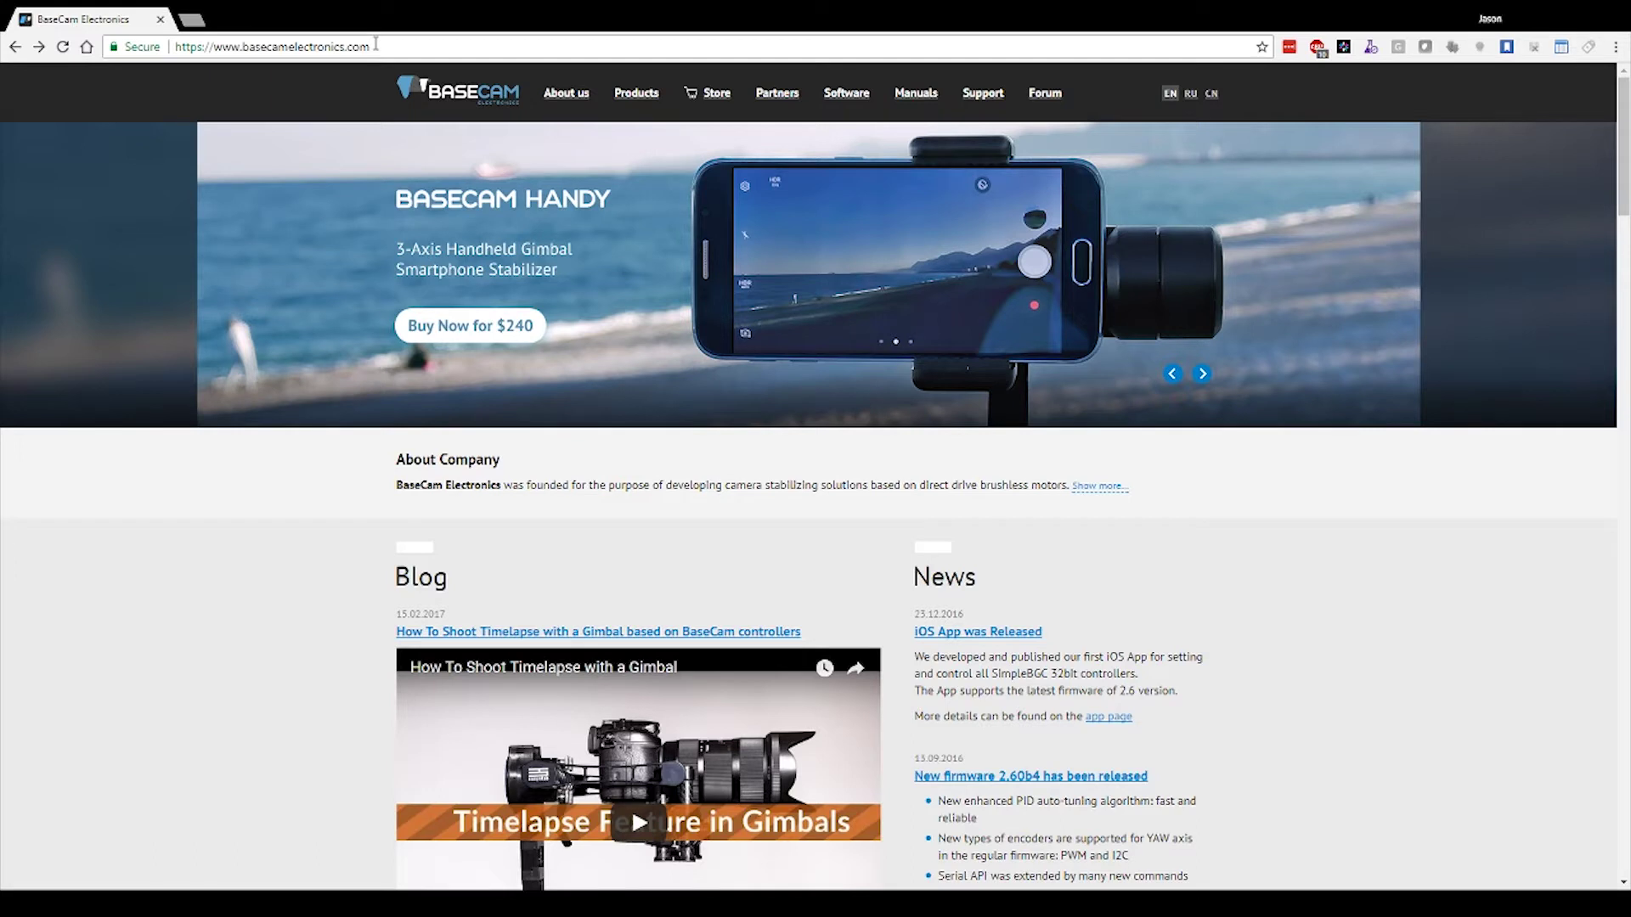
# Go via Products and the archived SimpleBGC 8-bit page to the 'Downloads for 8-bit boards' page.
pyautogui.moveTo(647, 100)
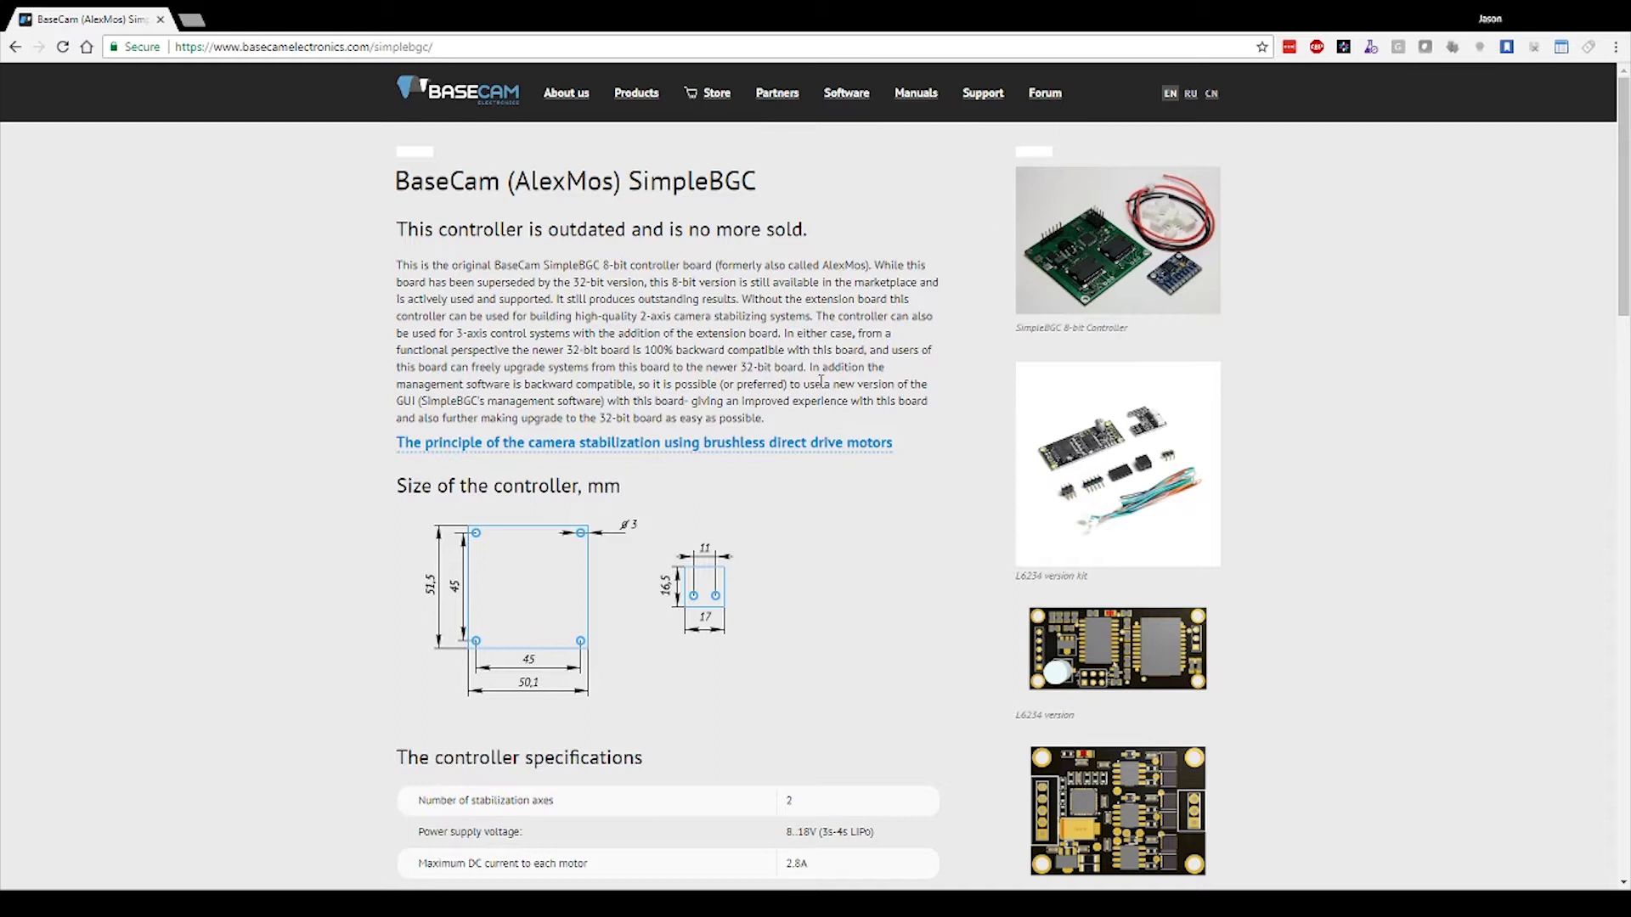
pyautogui.scroll(-7, 821, 383)
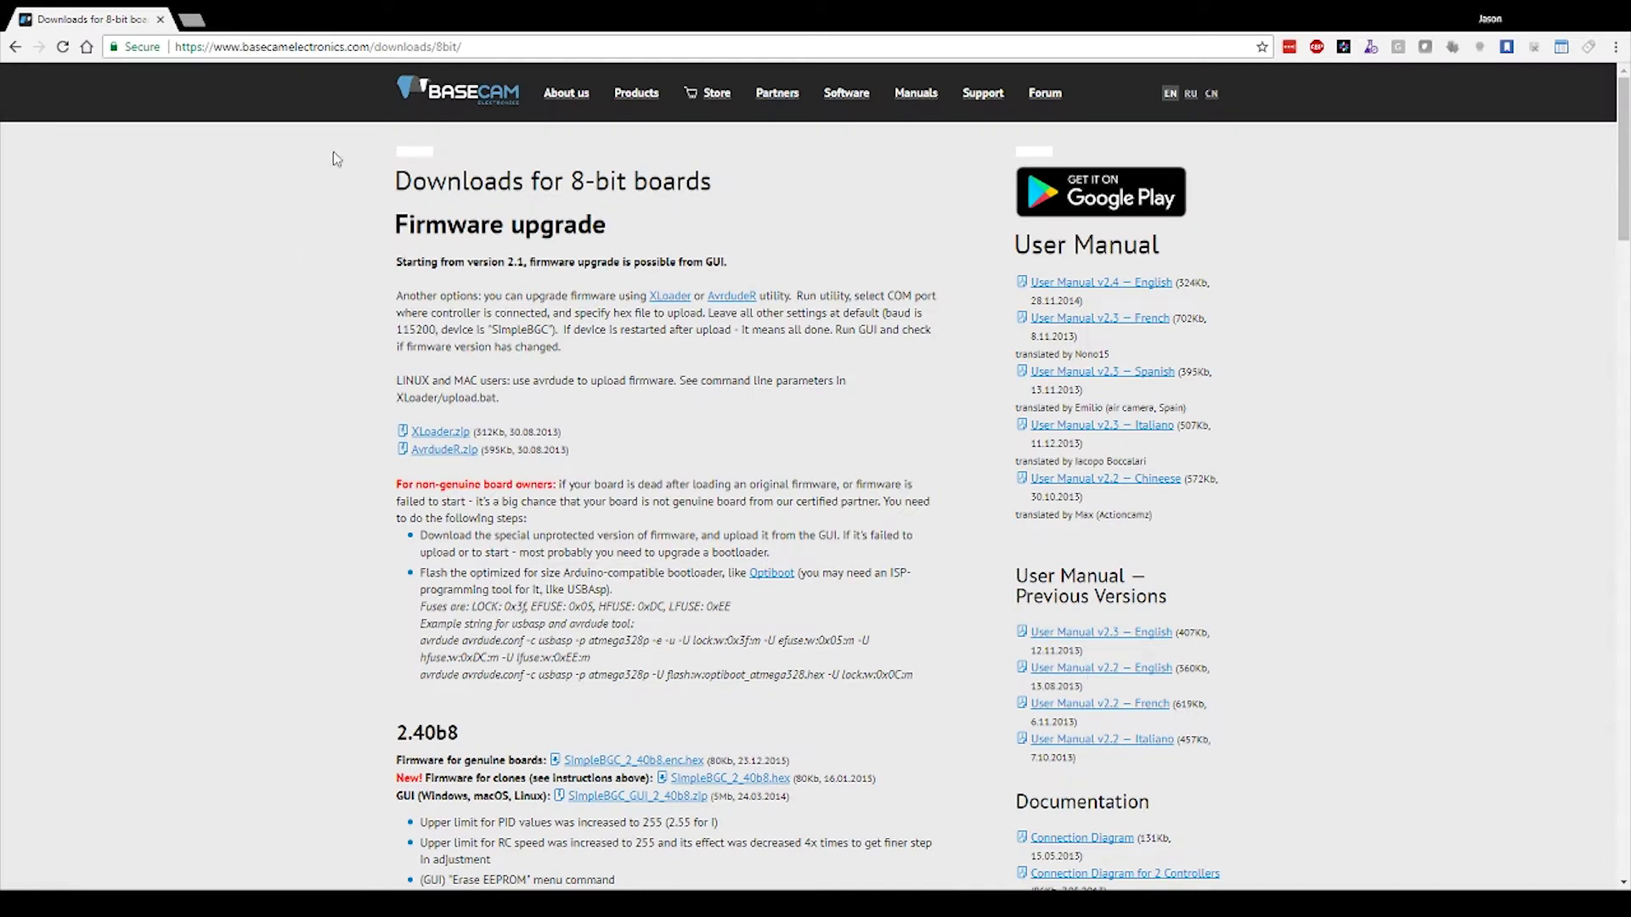
# Scroll to the 2.40b8 release heading showing its firmware .hex and GUI .zip links.
pyautogui.scroll(-1, 739, 412)
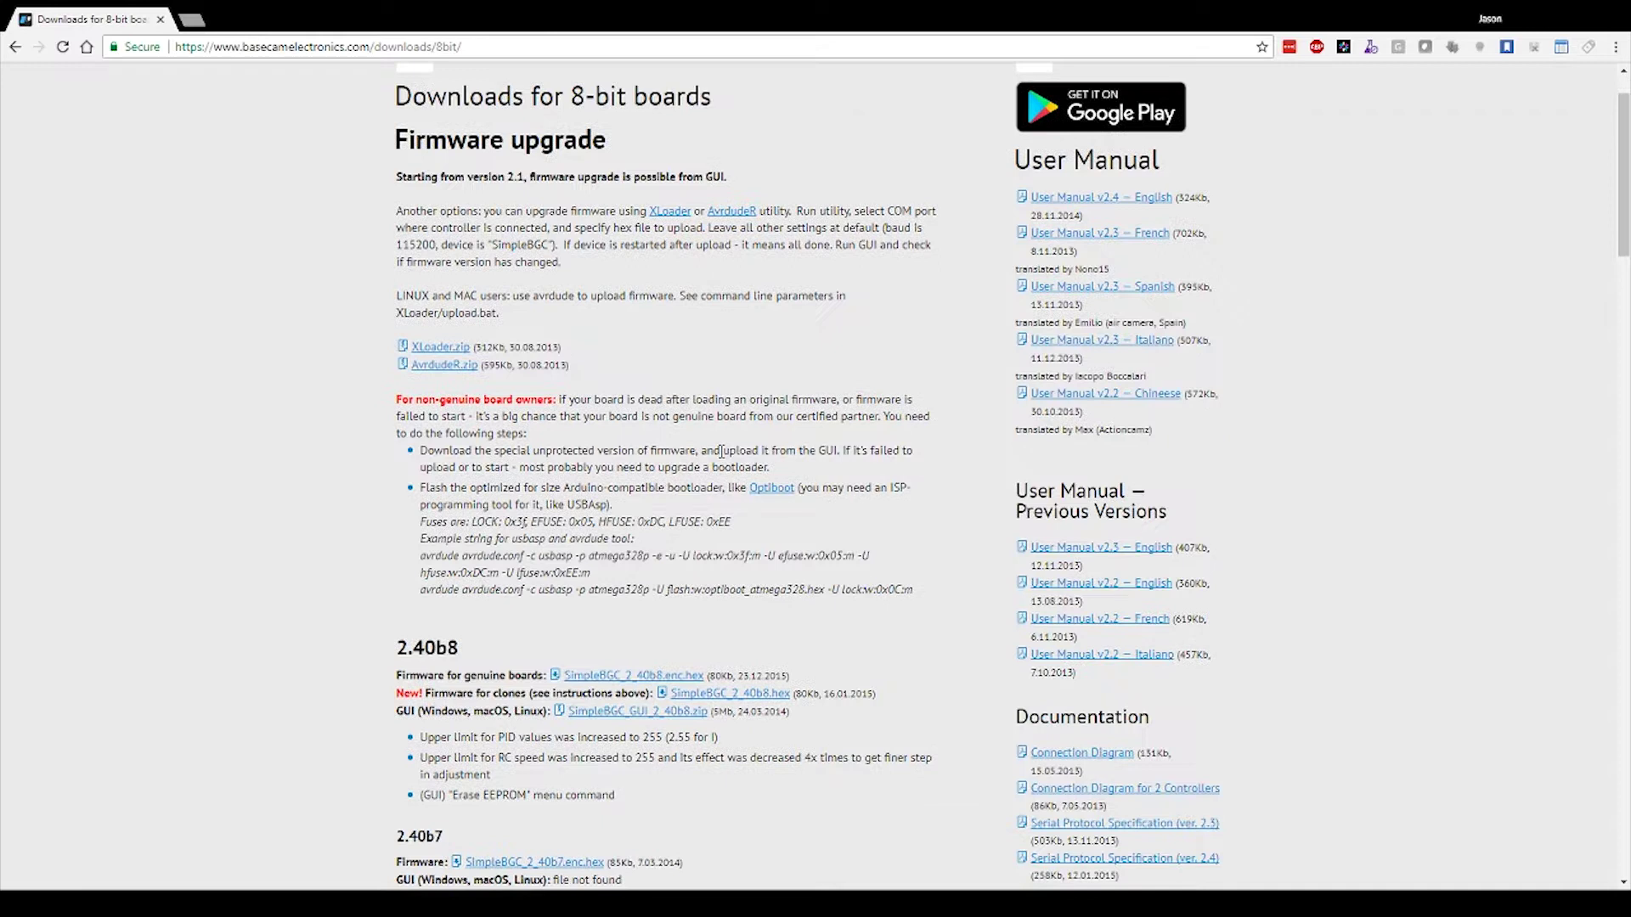
pyautogui.scroll(-3, 721, 451)
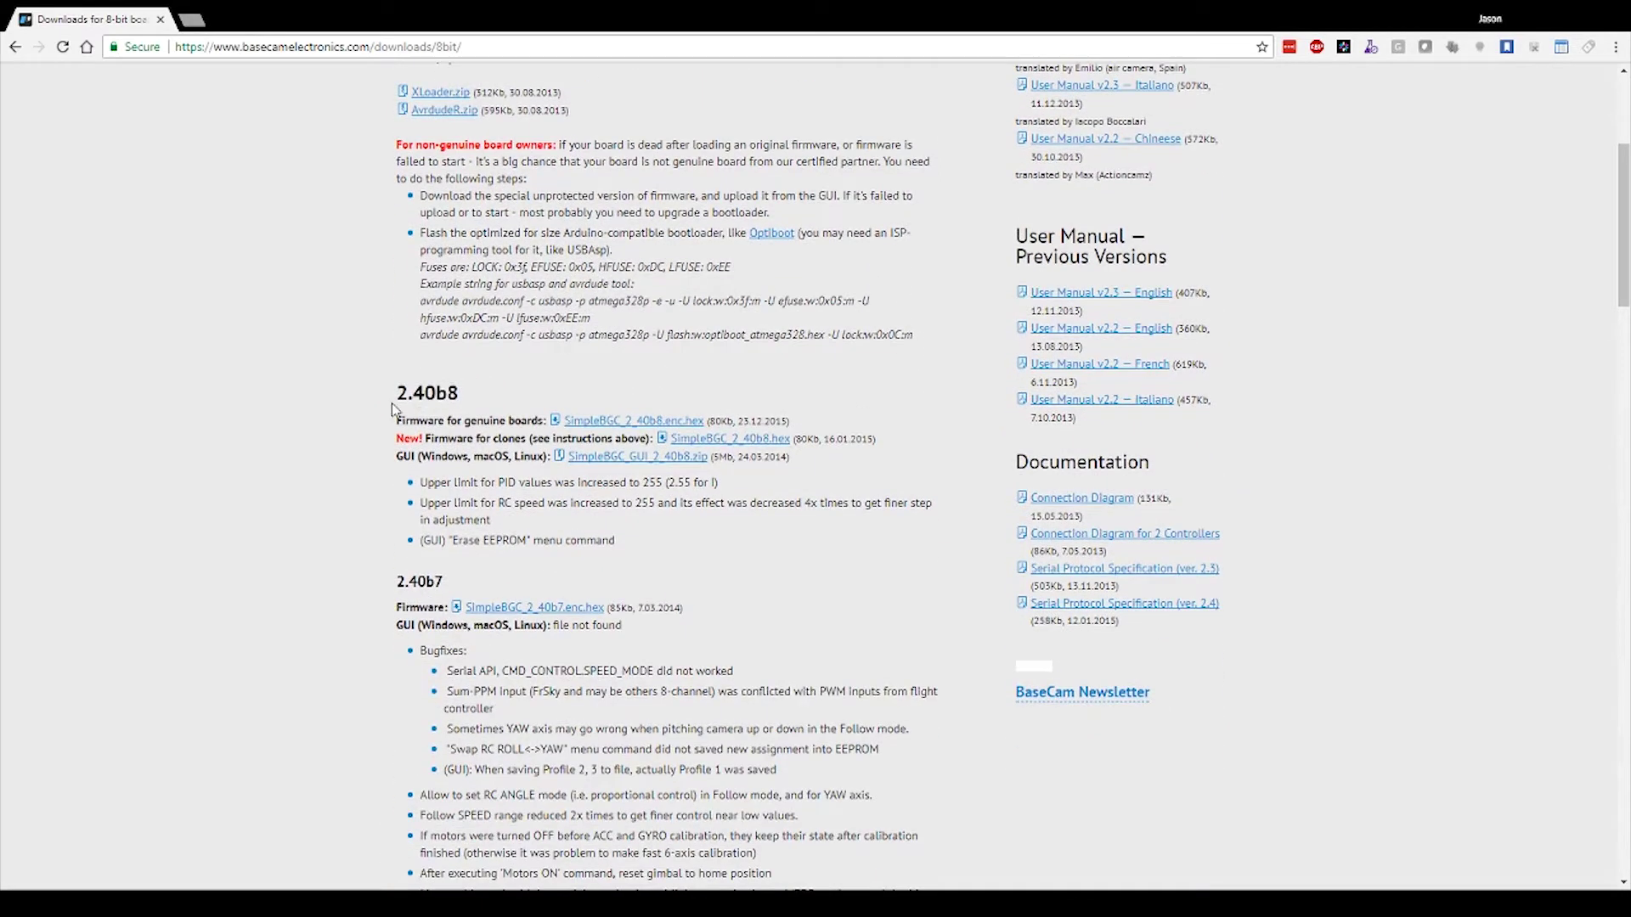
pyautogui.moveTo(393, 394); pyautogui.dragTo(465, 394)
pyautogui.click(486, 394)
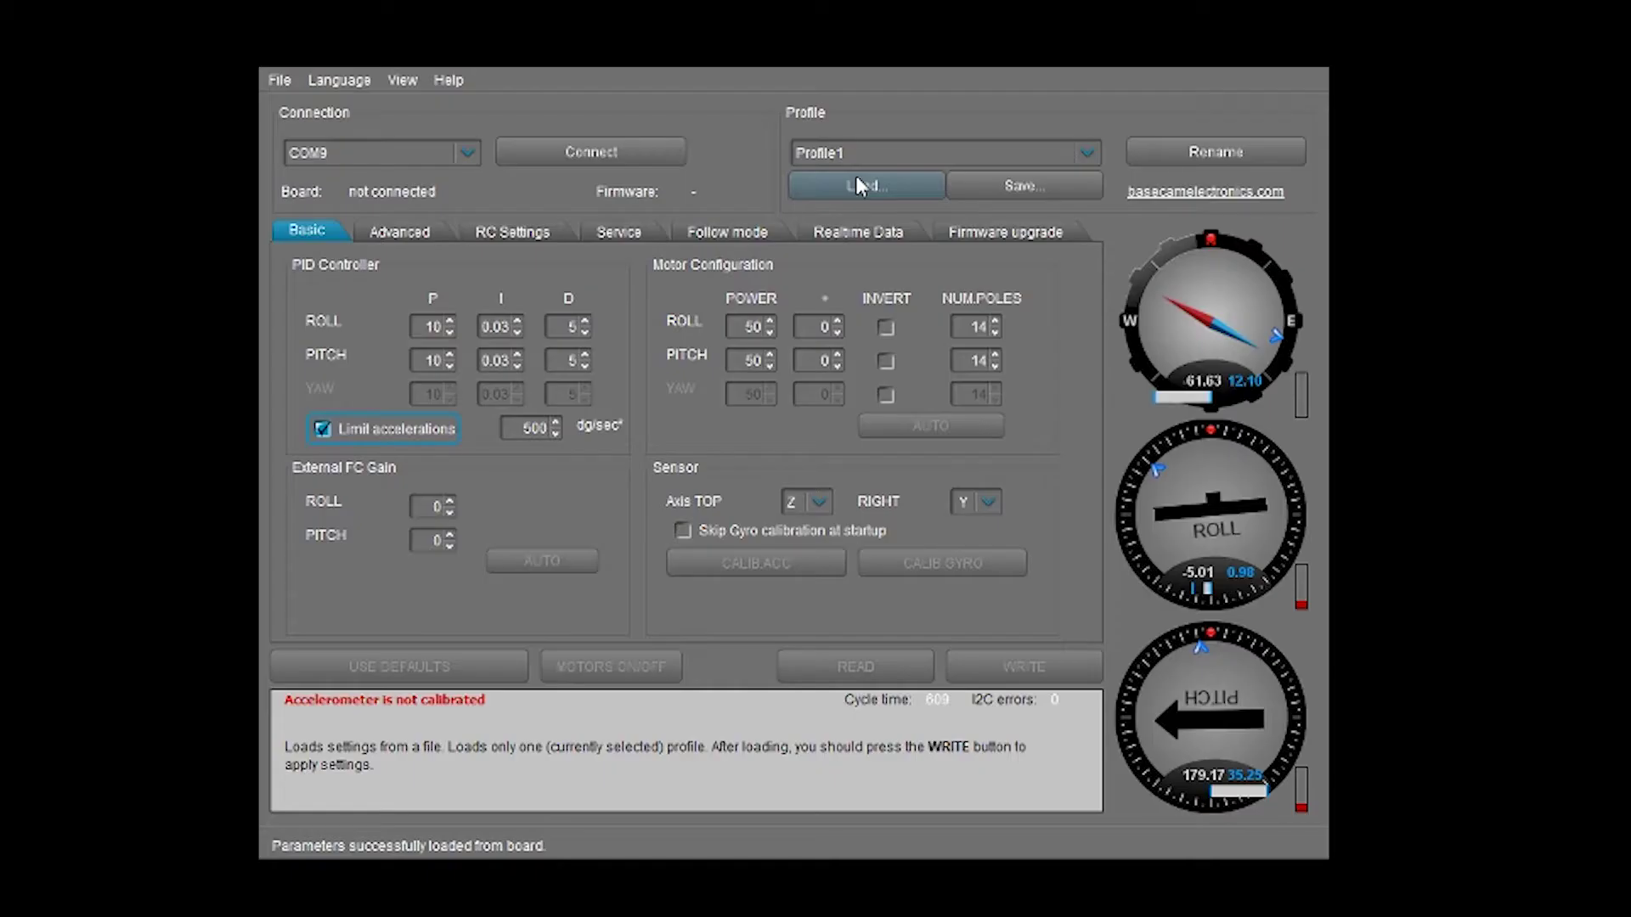
# Connect to the board on COM9, which reports board version 1.0 and firmware 2.40 b8.
pyautogui.click(468, 154)
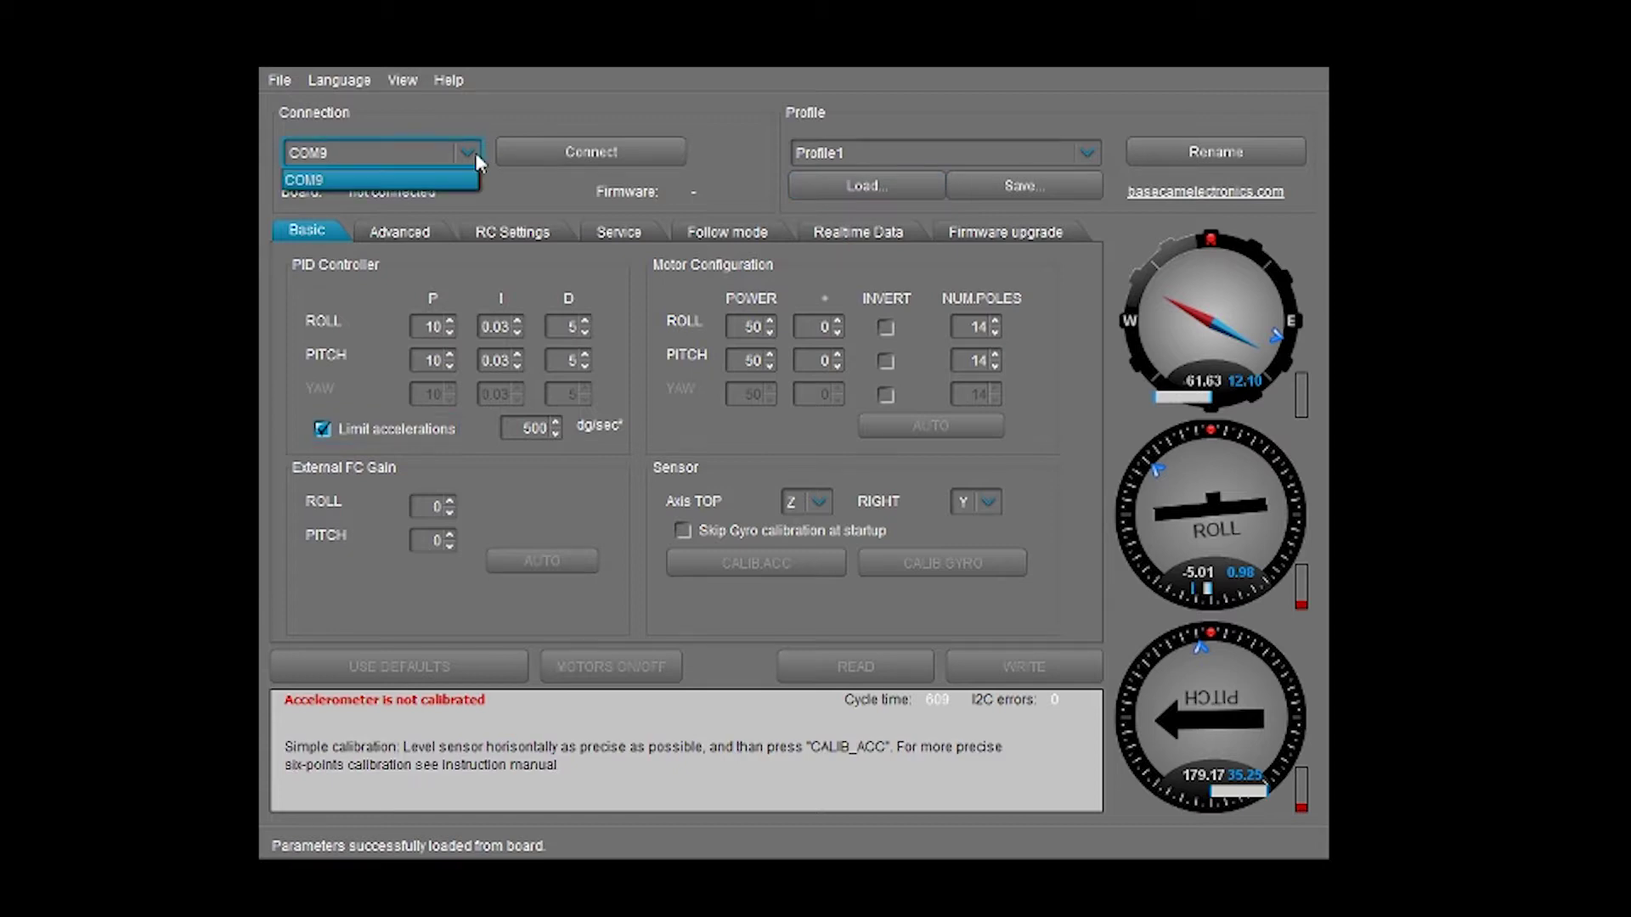
pyautogui.click(469, 154)
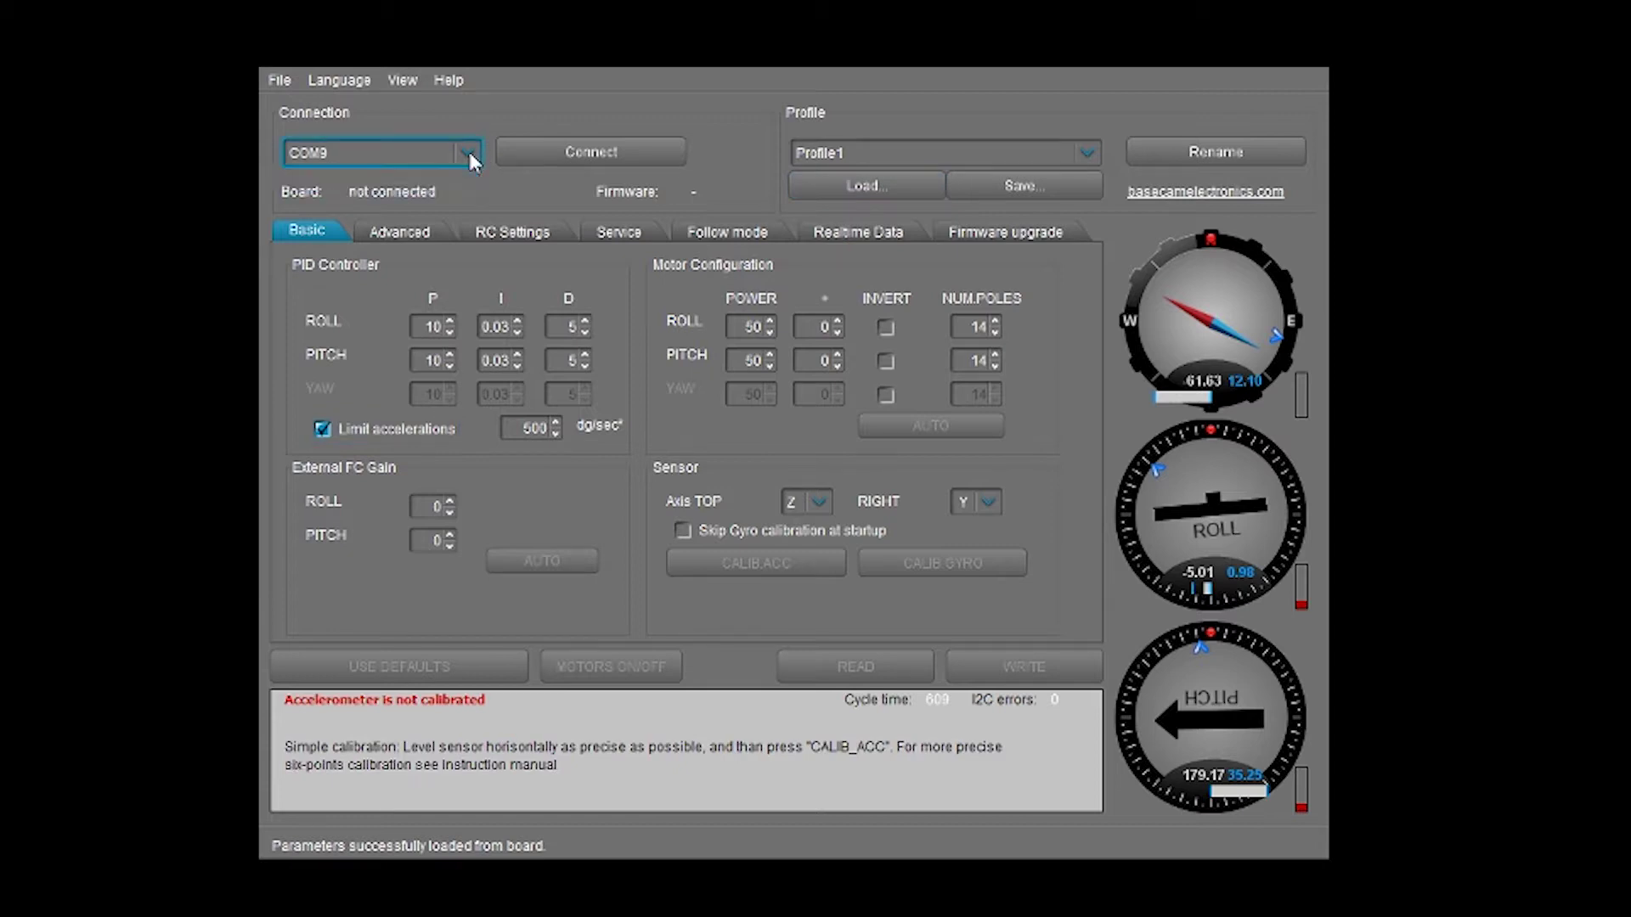
pyautogui.click(469, 154)
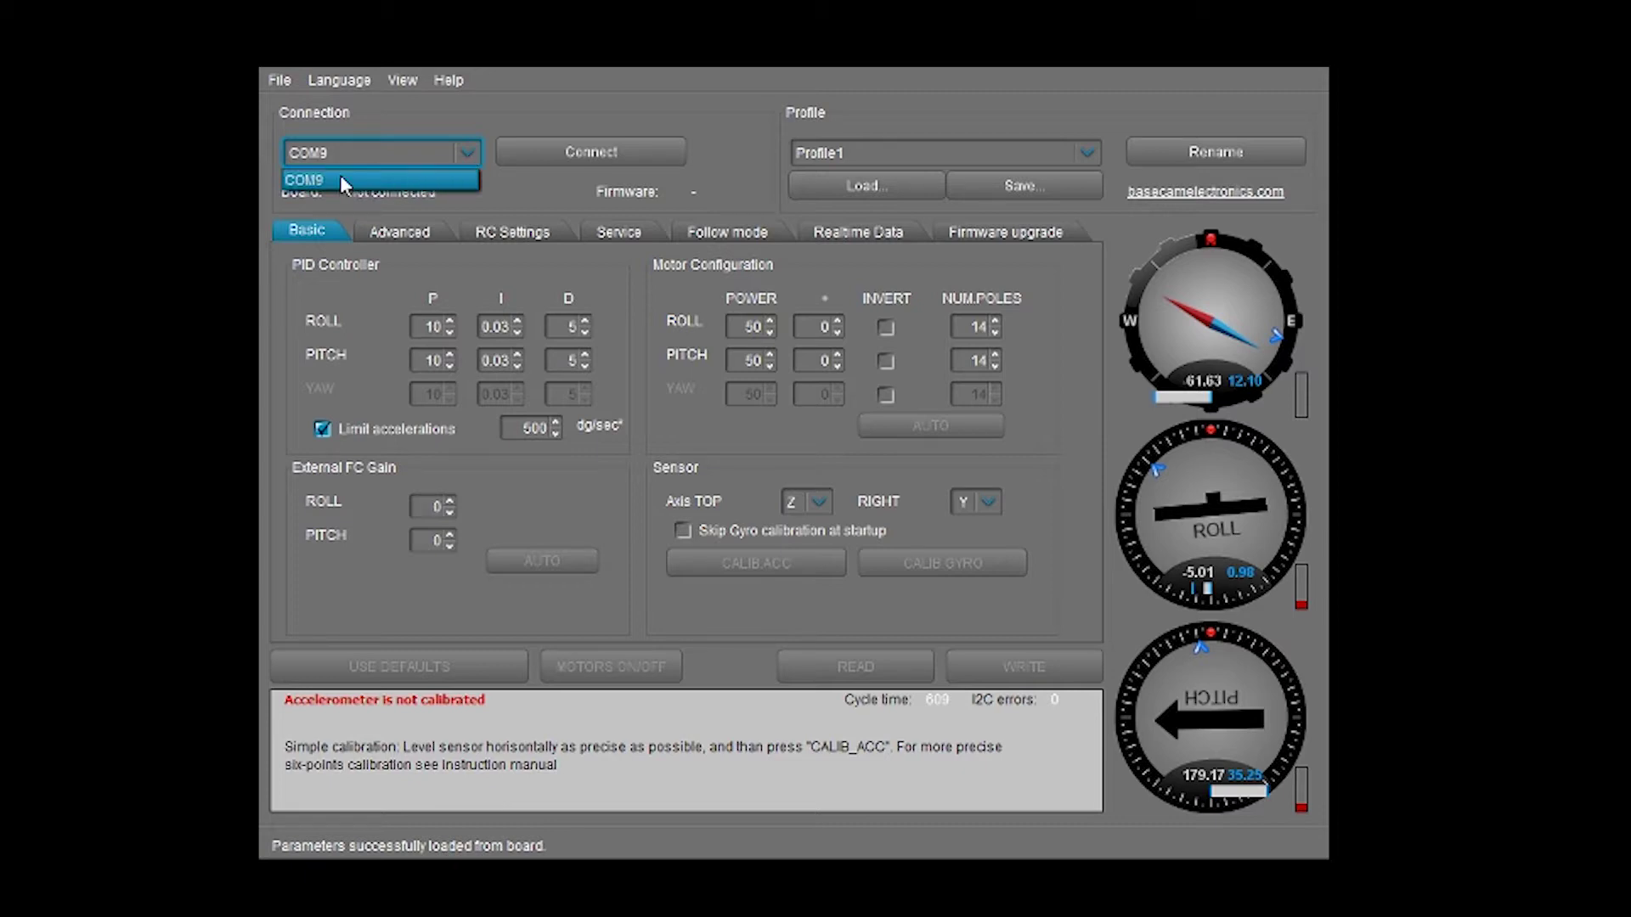
pyautogui.click(557, 152)
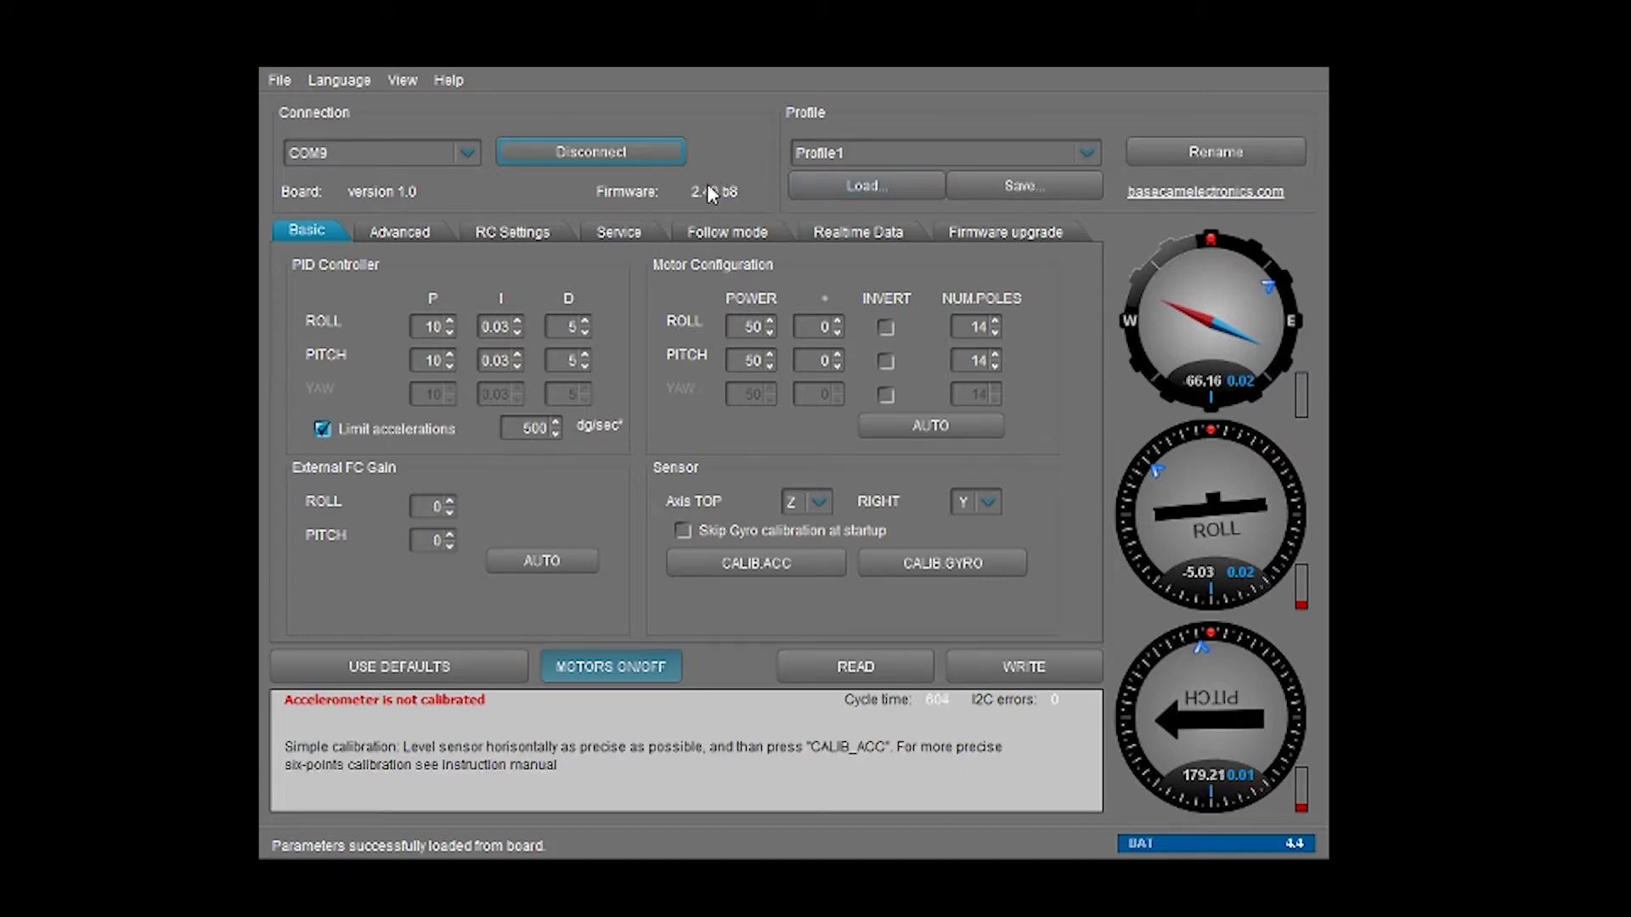
# Flash SimpleBGC_2_40b8.enc.hex to the board from the Firmware upgrade tab.
pyautogui.click(1014, 233)
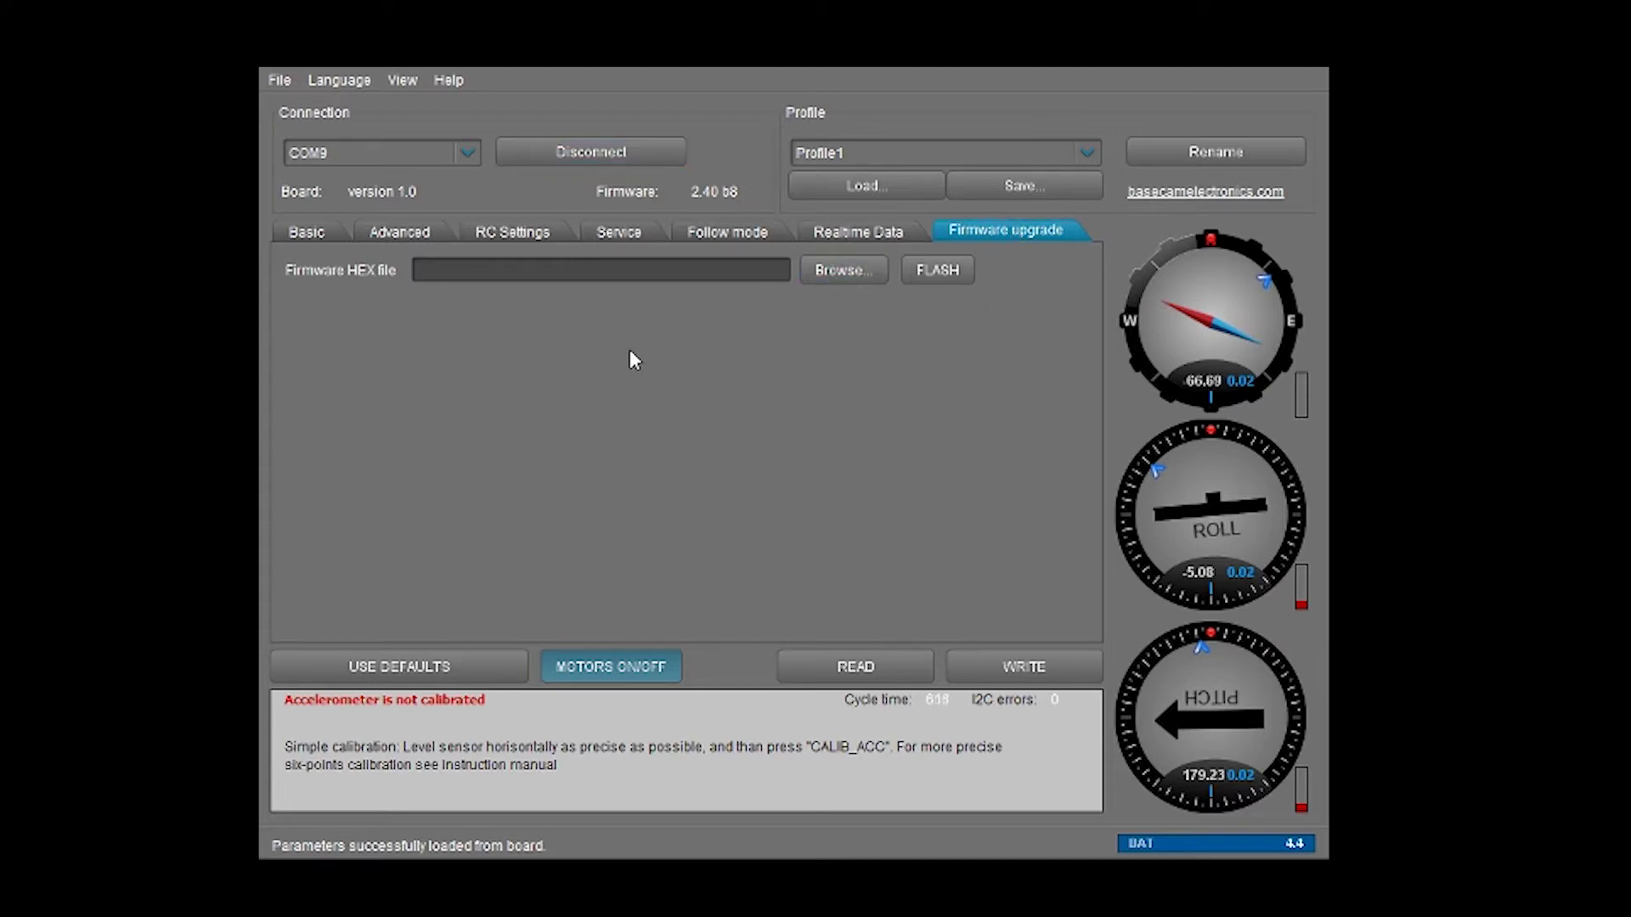
pyautogui.click(942, 623)
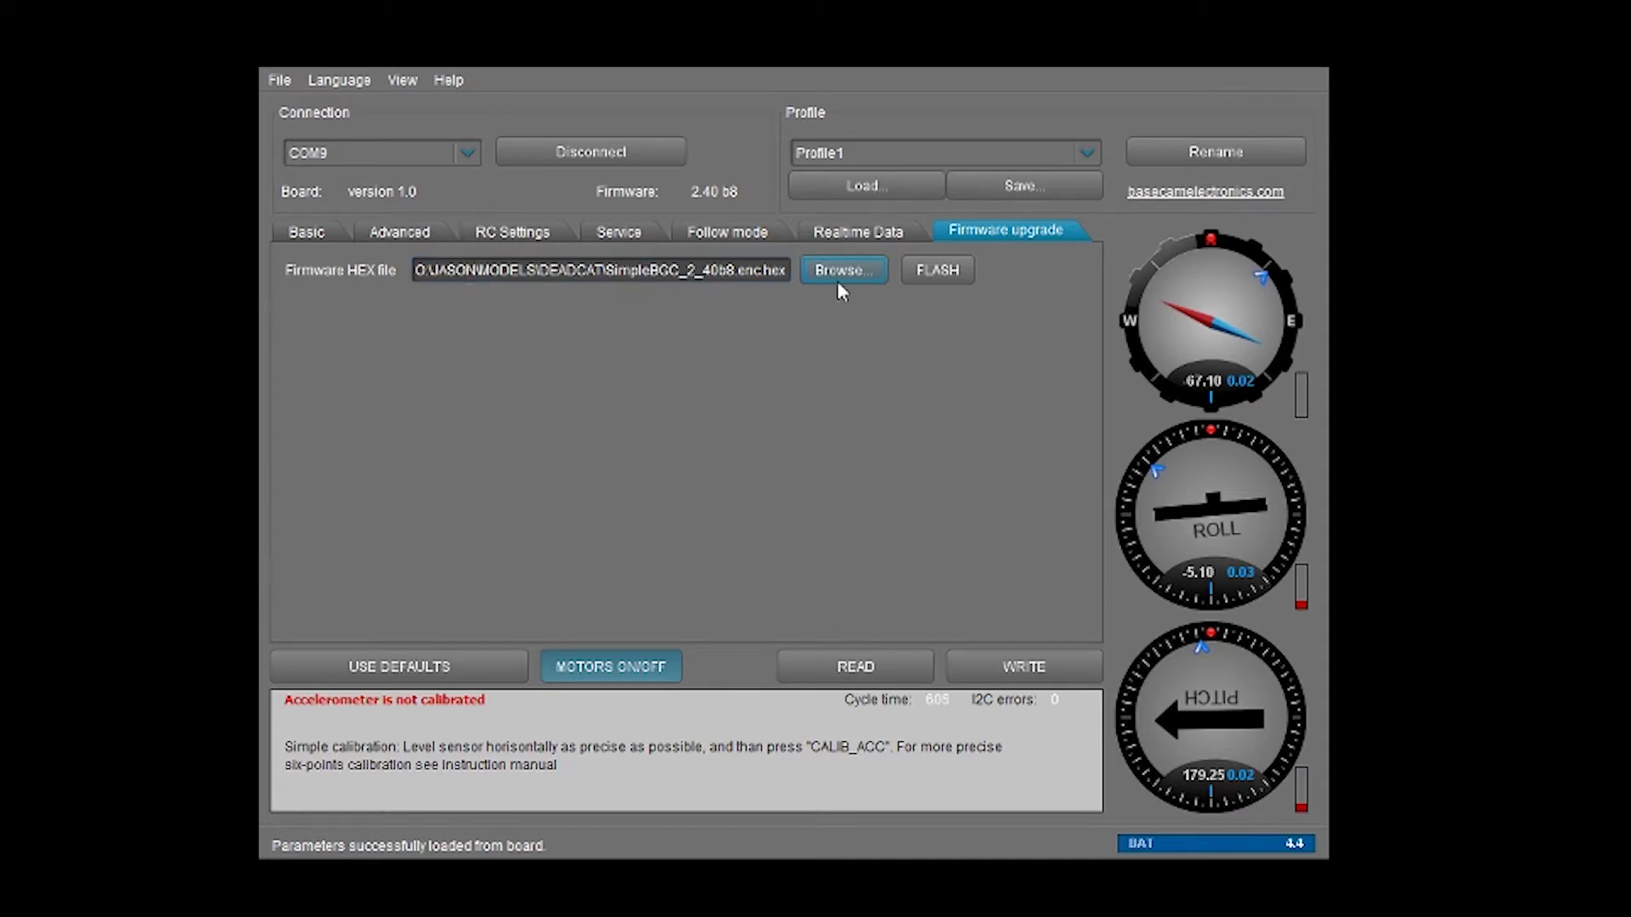
pyautogui.click(927, 270)
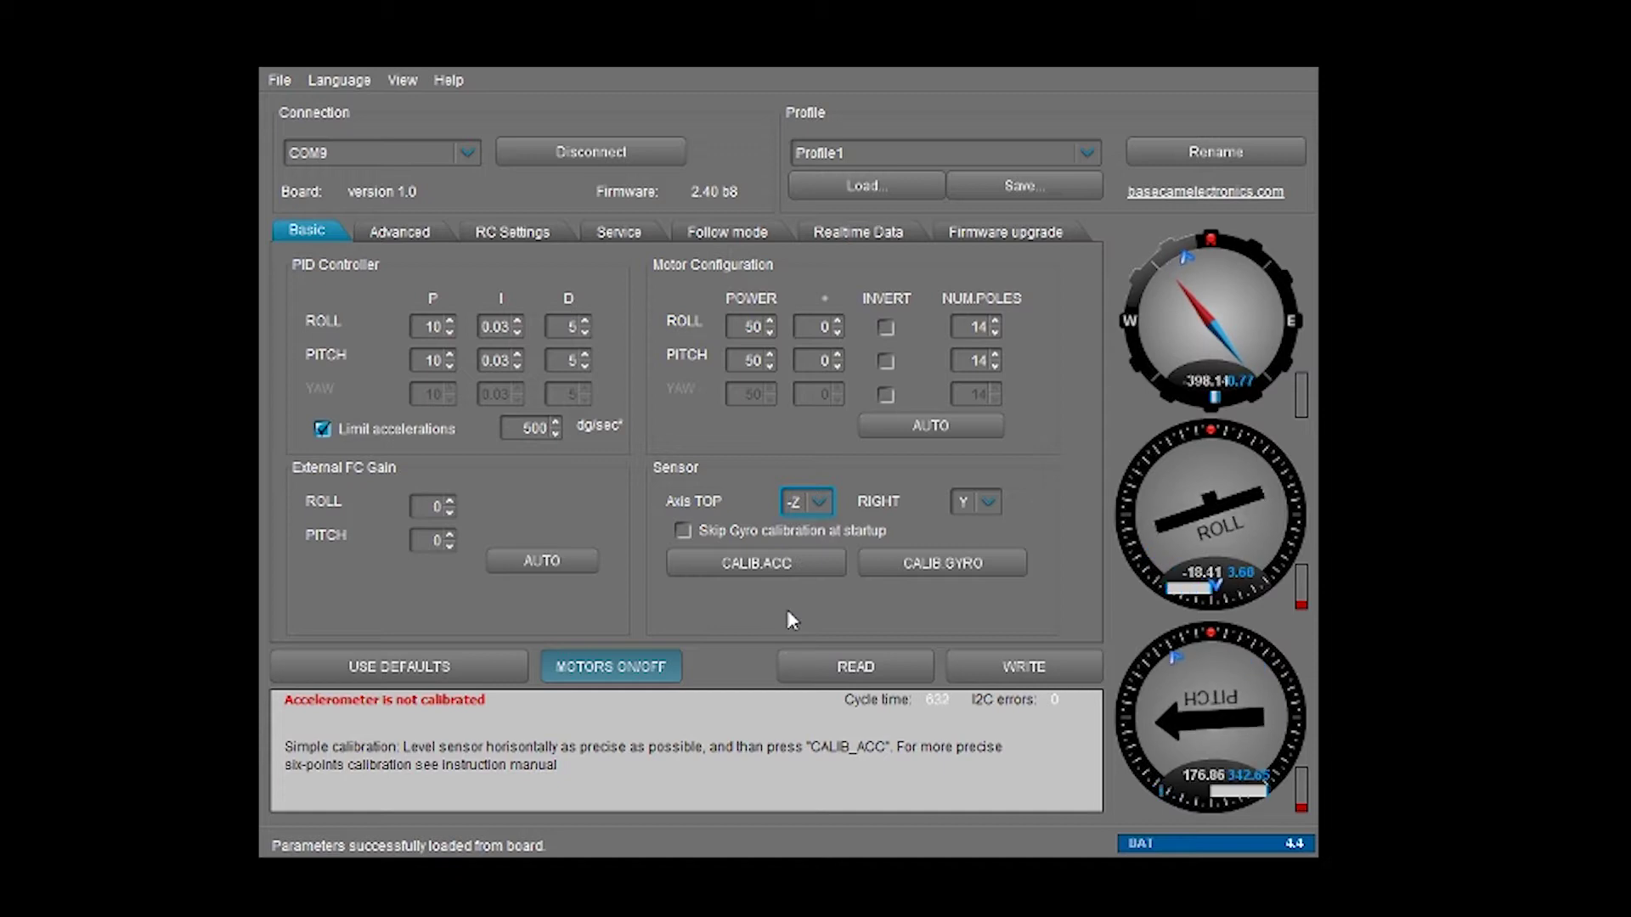
# Bring up the sensor Axis RIGHT choices to change it from Y.
pyautogui.click(972, 502)
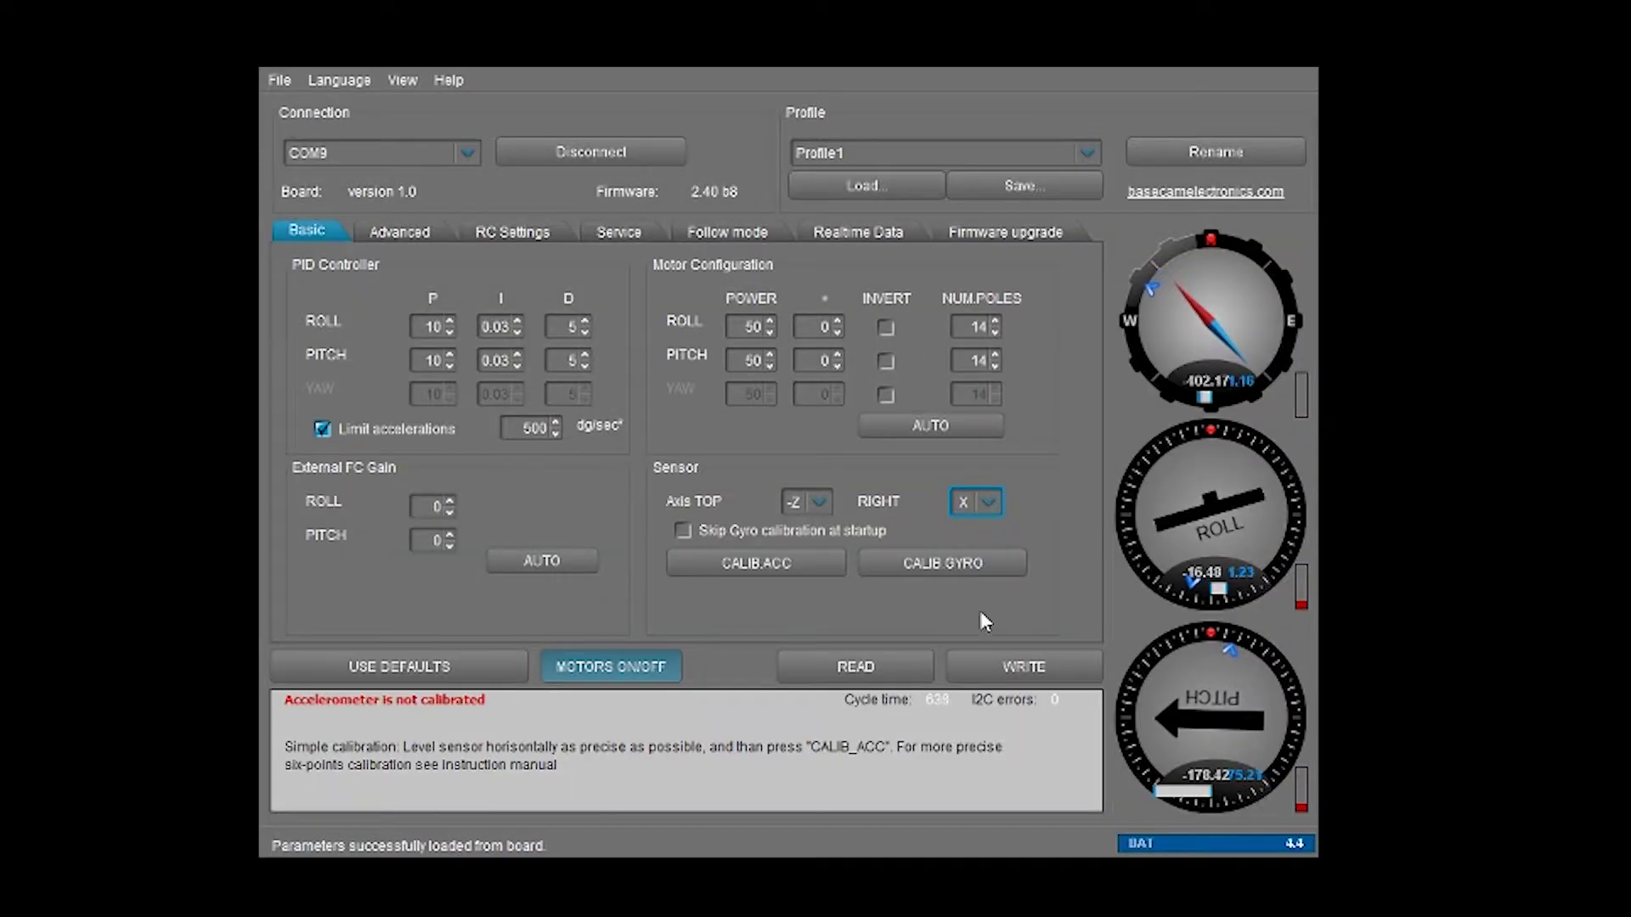
# Write the current profile with the new sensor axes to the board.
pyautogui.click(1038, 675)
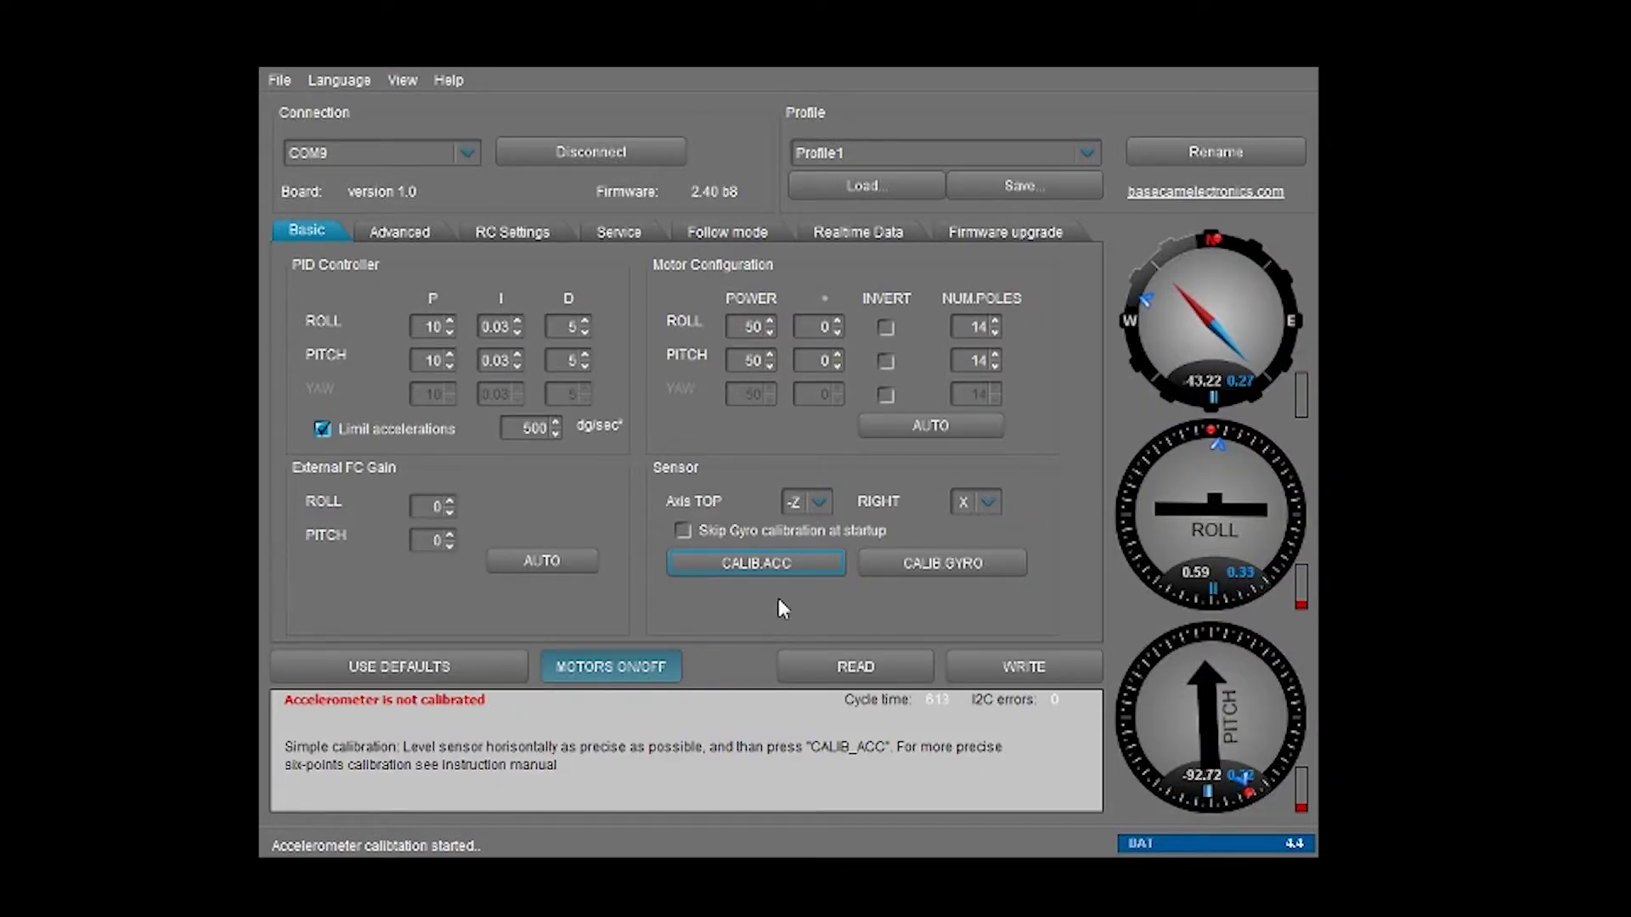
# Get ready to calibrate the accelerometer with CALIB.ACC while the sensor is level.
pyautogui.moveTo(770, 571)
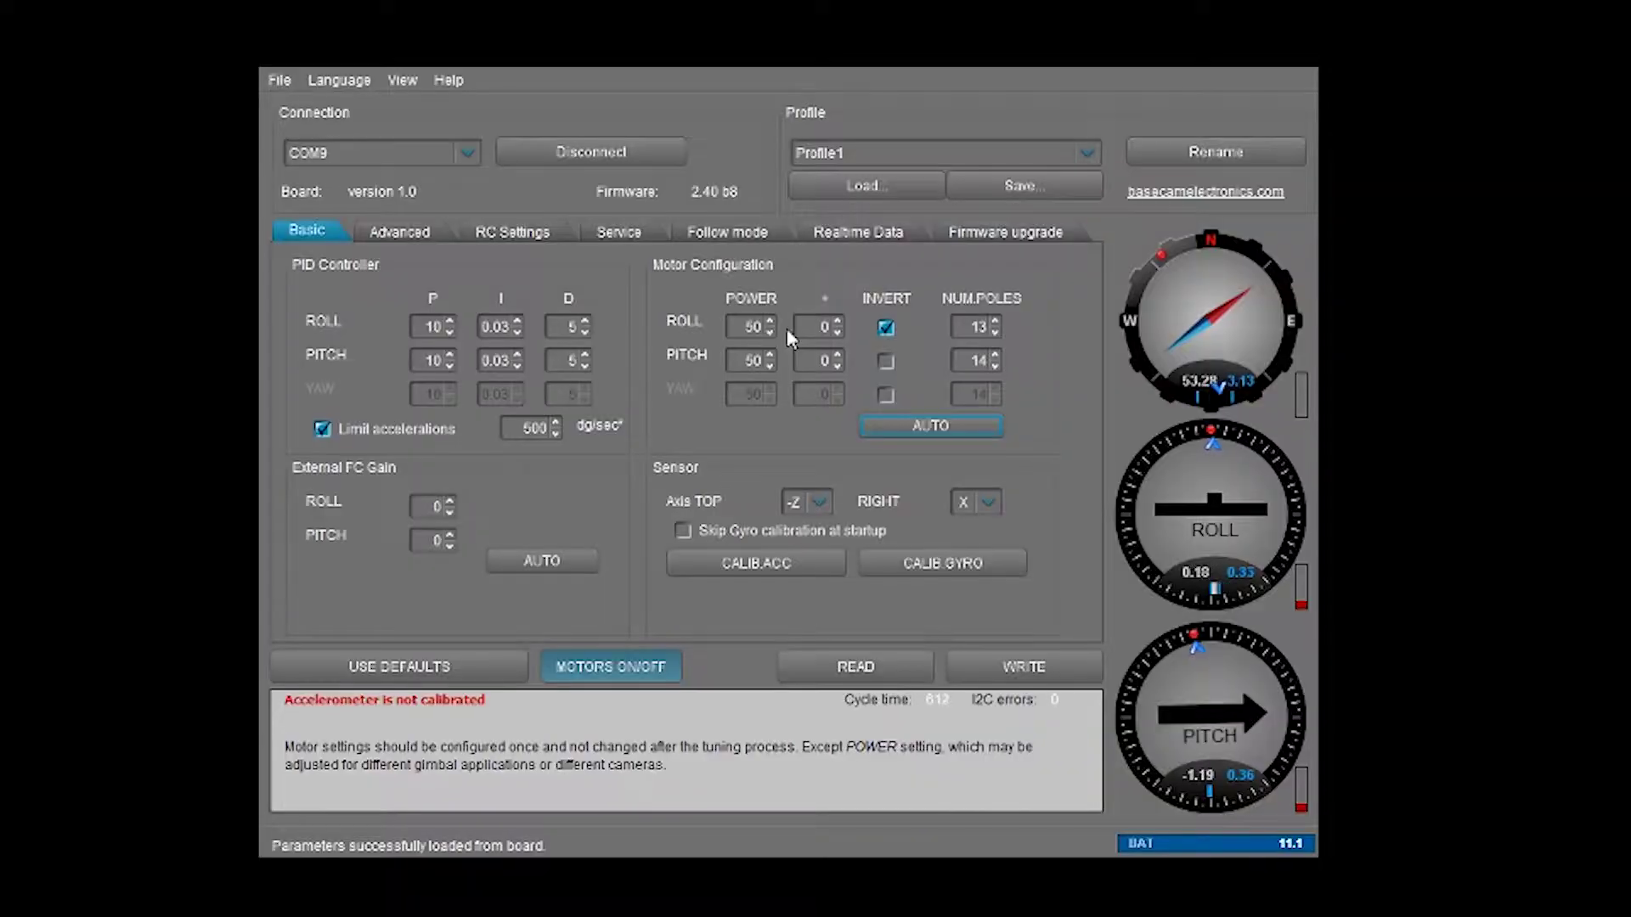
# Write the ROLL and PITCH power values of 75 to the board.
pyautogui.click(1024, 667)
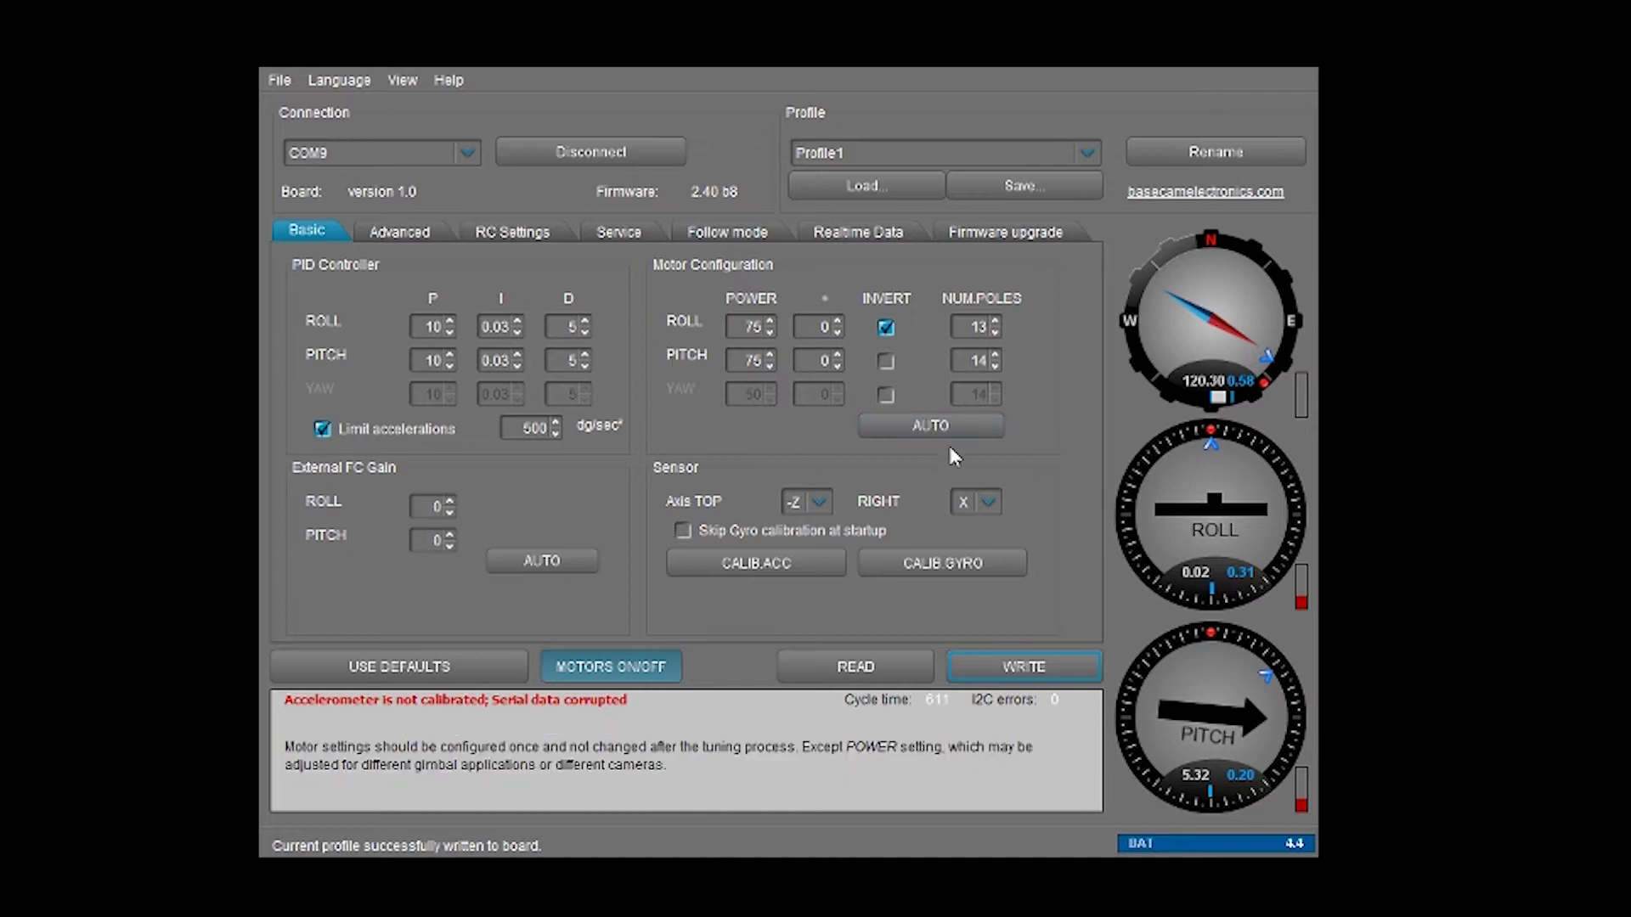
# Change PWM frequency from LOW (noisy) to HIGH (silent) in the Advanced settings.
pyautogui.click(401, 229)
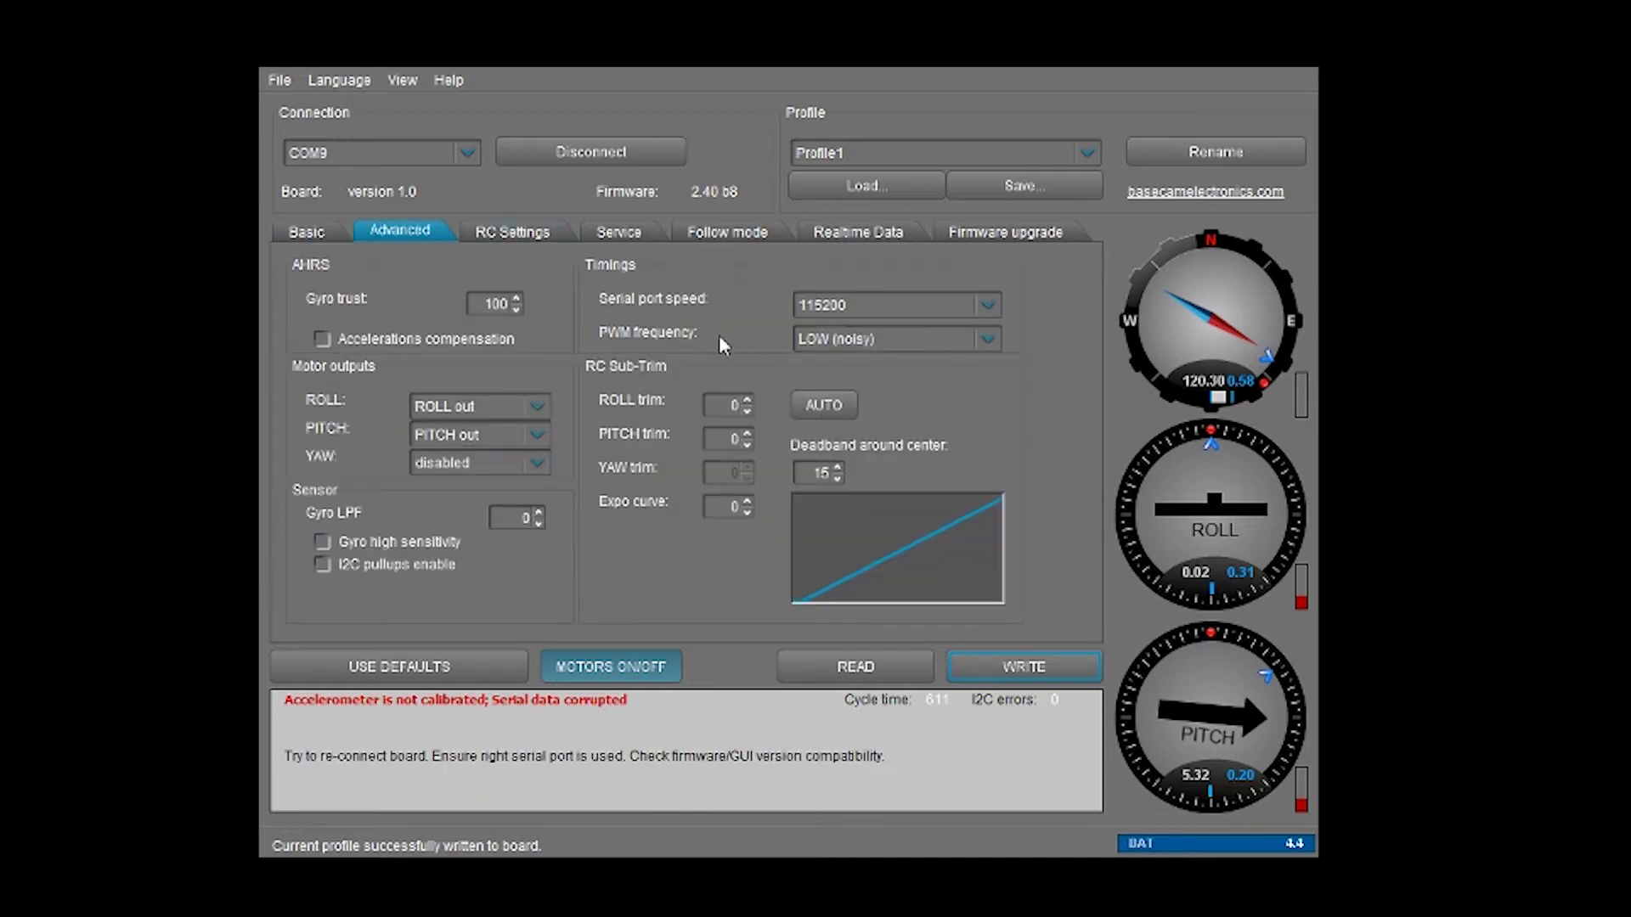
pyautogui.click(989, 337)
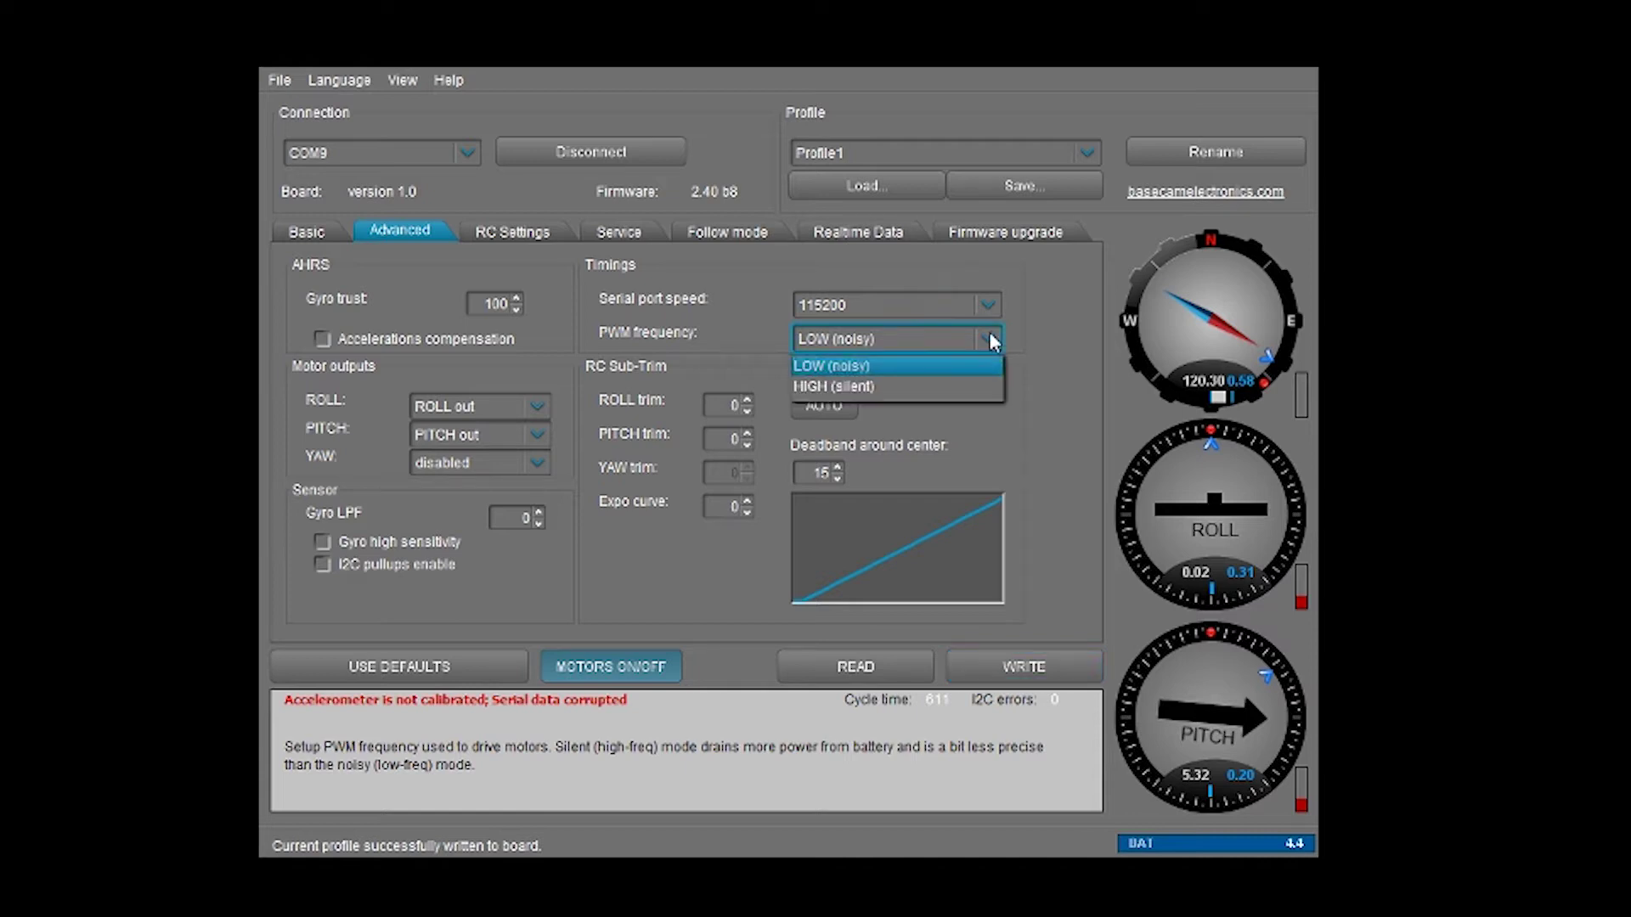
pyautogui.click(863, 389)
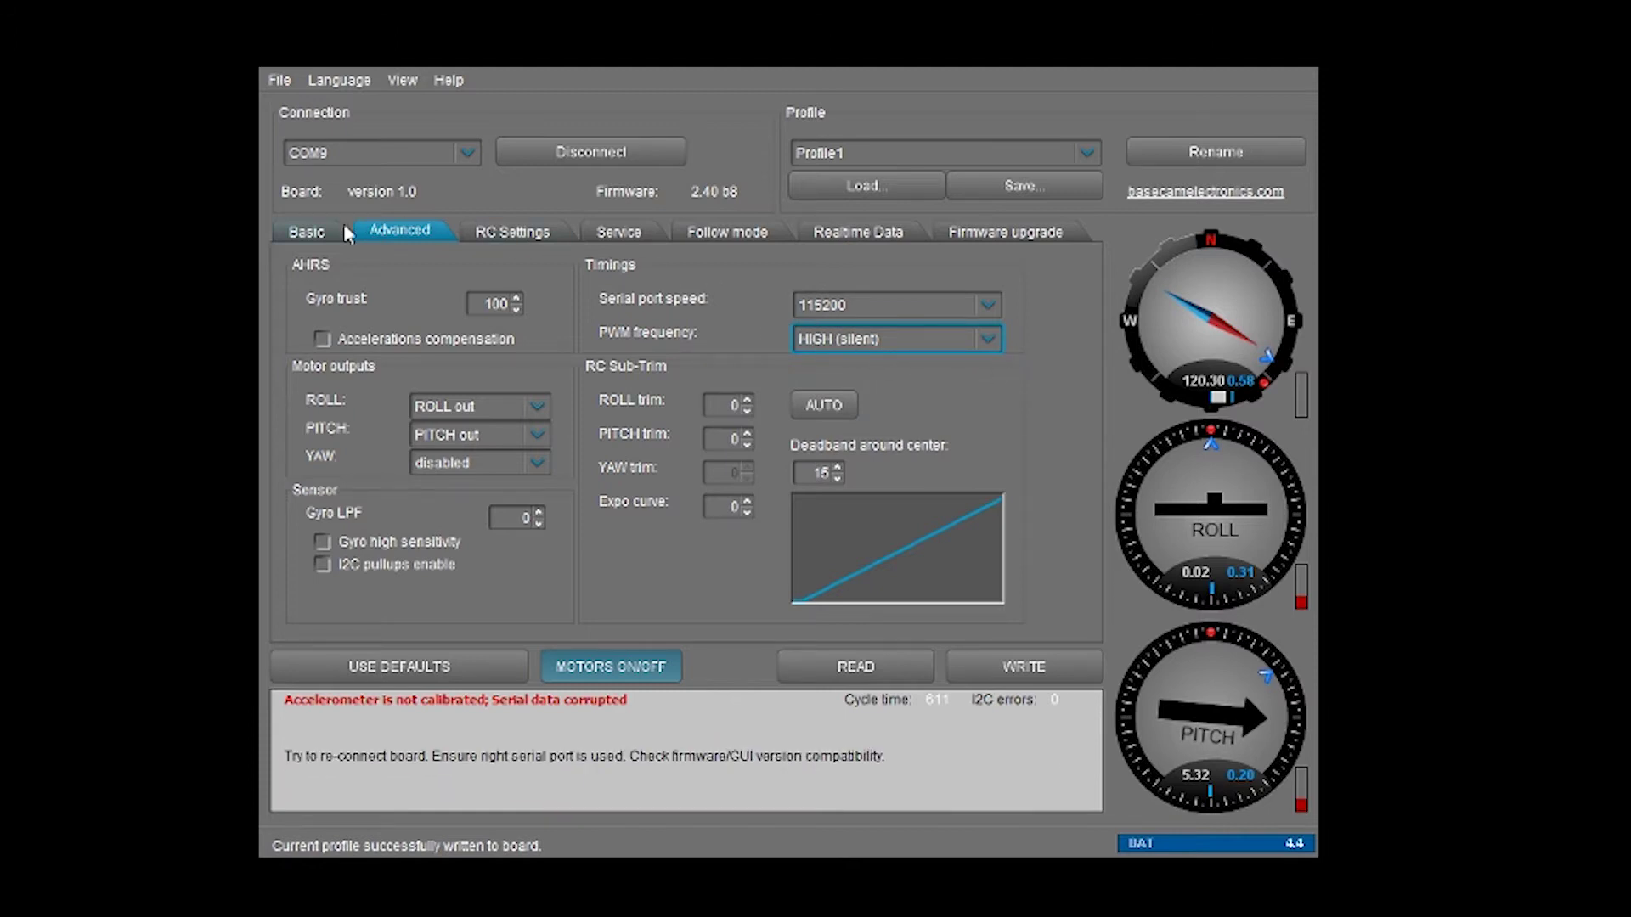
pyautogui.click(302, 230)
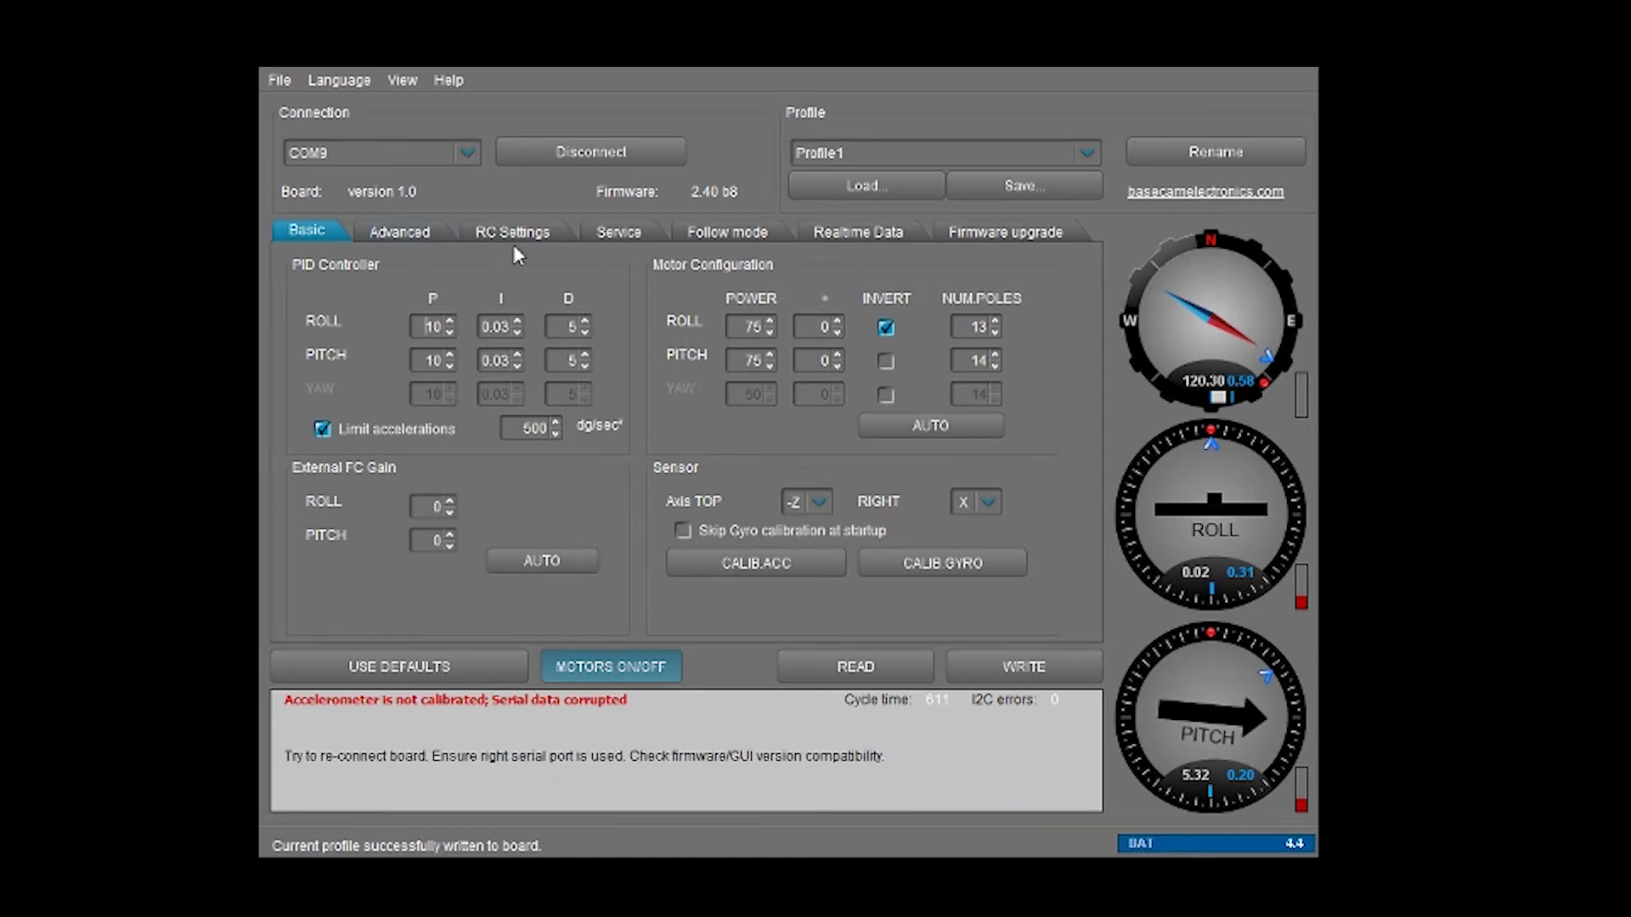
pyautogui.click(410, 227)
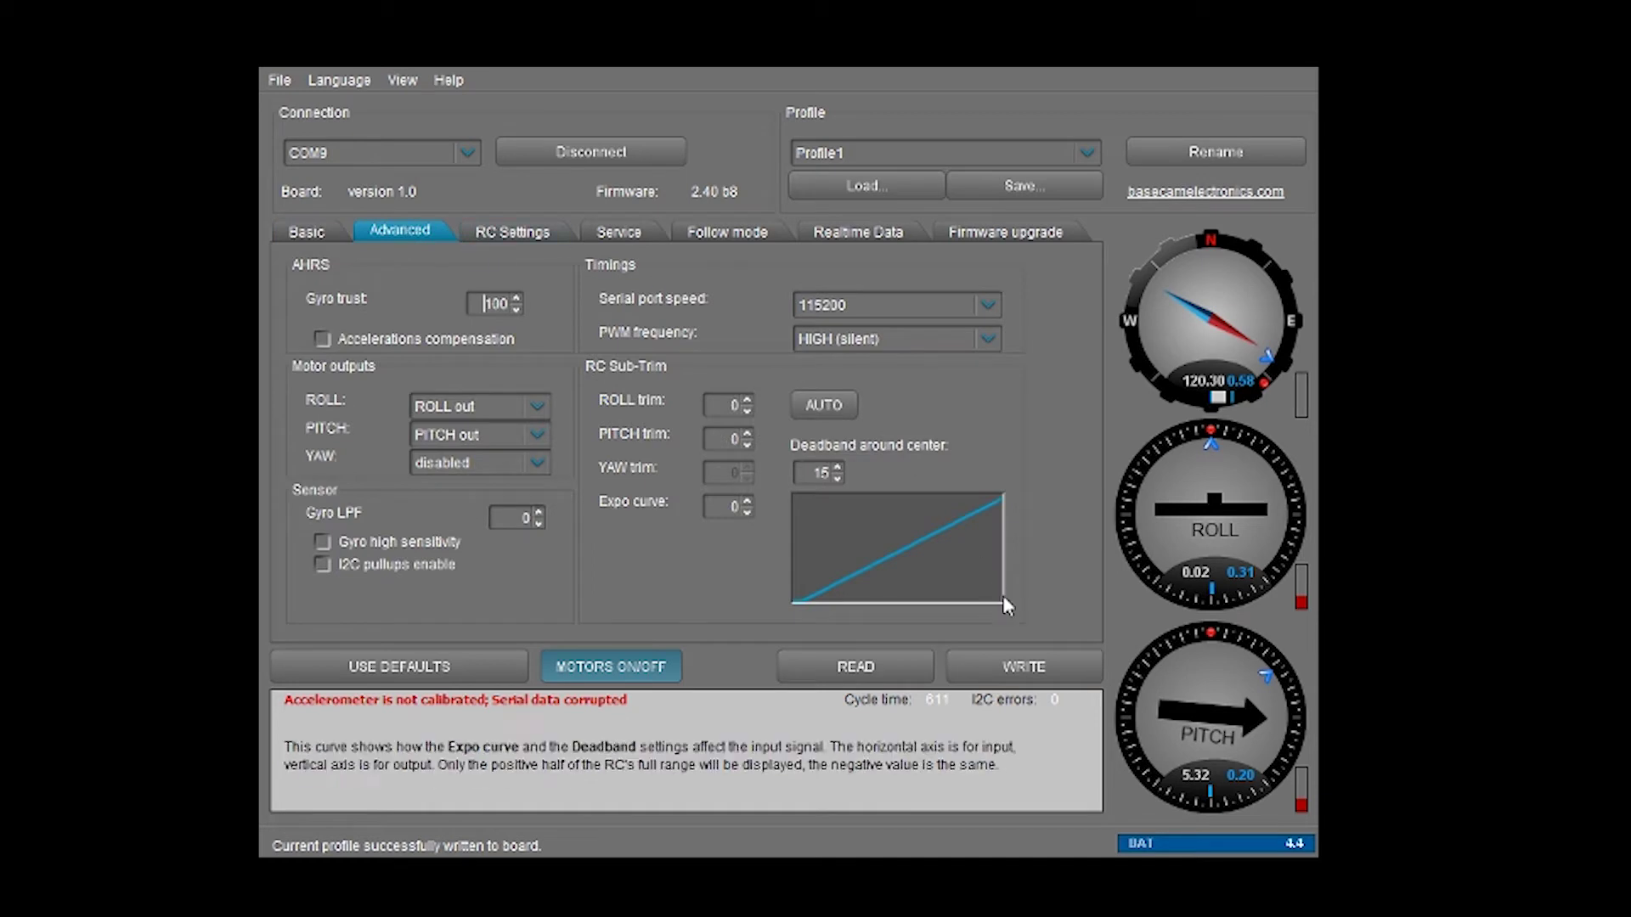
# Write the HIGH (silent) PWM frequency setting to the board.
pyautogui.click(1041, 664)
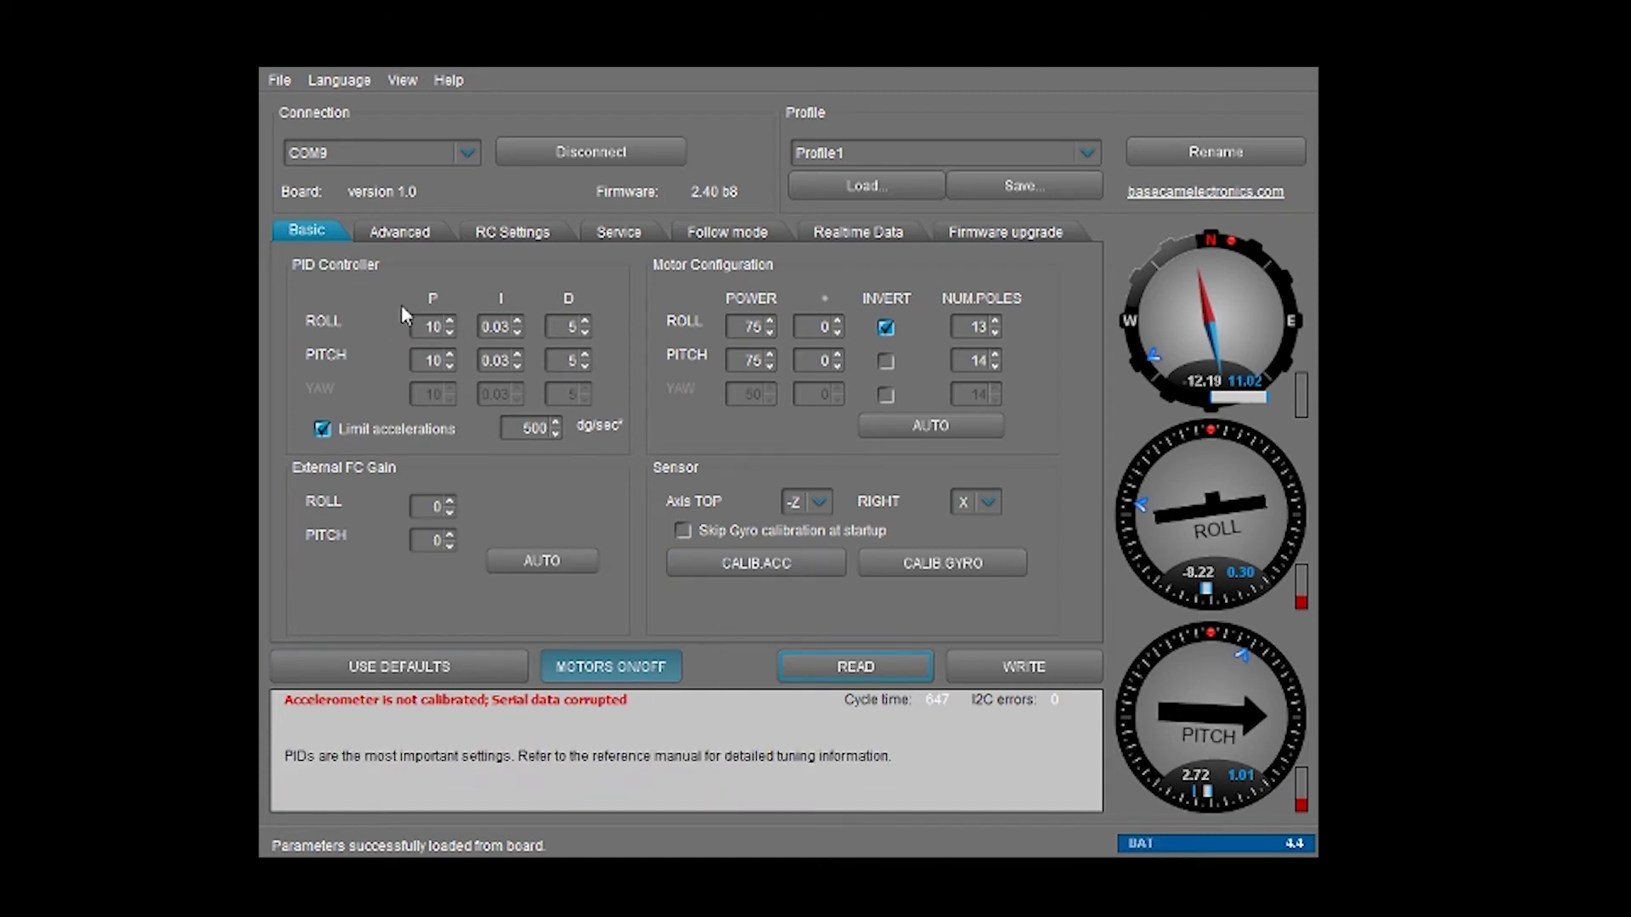
# Set ROLL and PITCH P to 15, write them to the board, and briefly view the Advanced page.
pyautogui.doubleClick(429, 327)
pyautogui.doubleClick(434, 360)
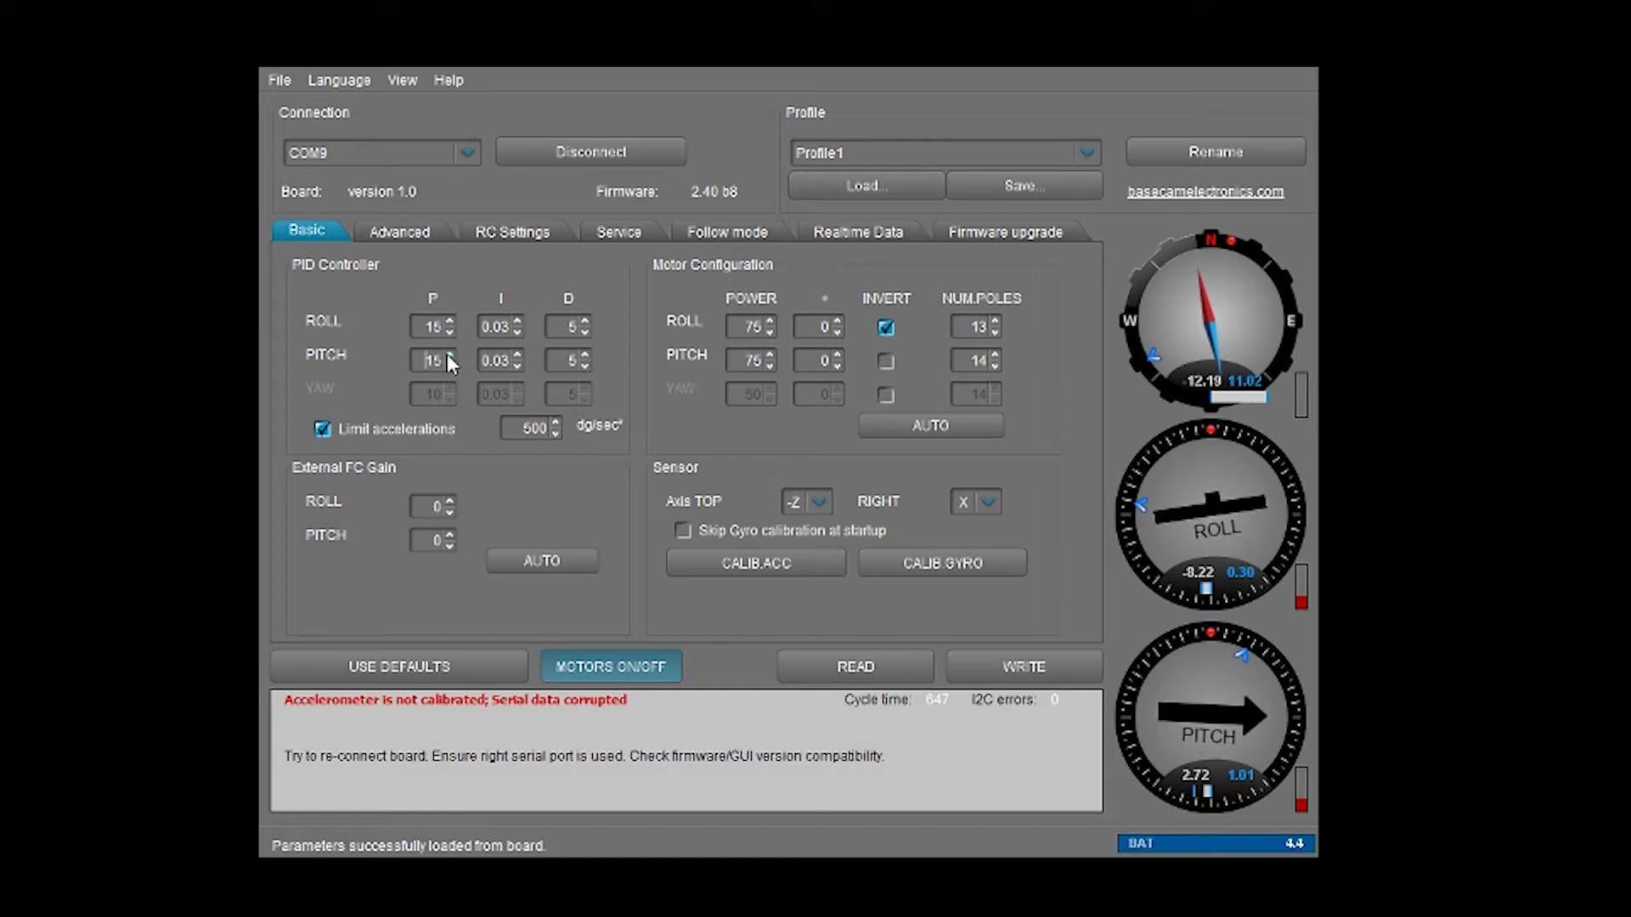
pyautogui.click(1040, 668)
pyautogui.click(409, 235)
pyautogui.click(318, 237)
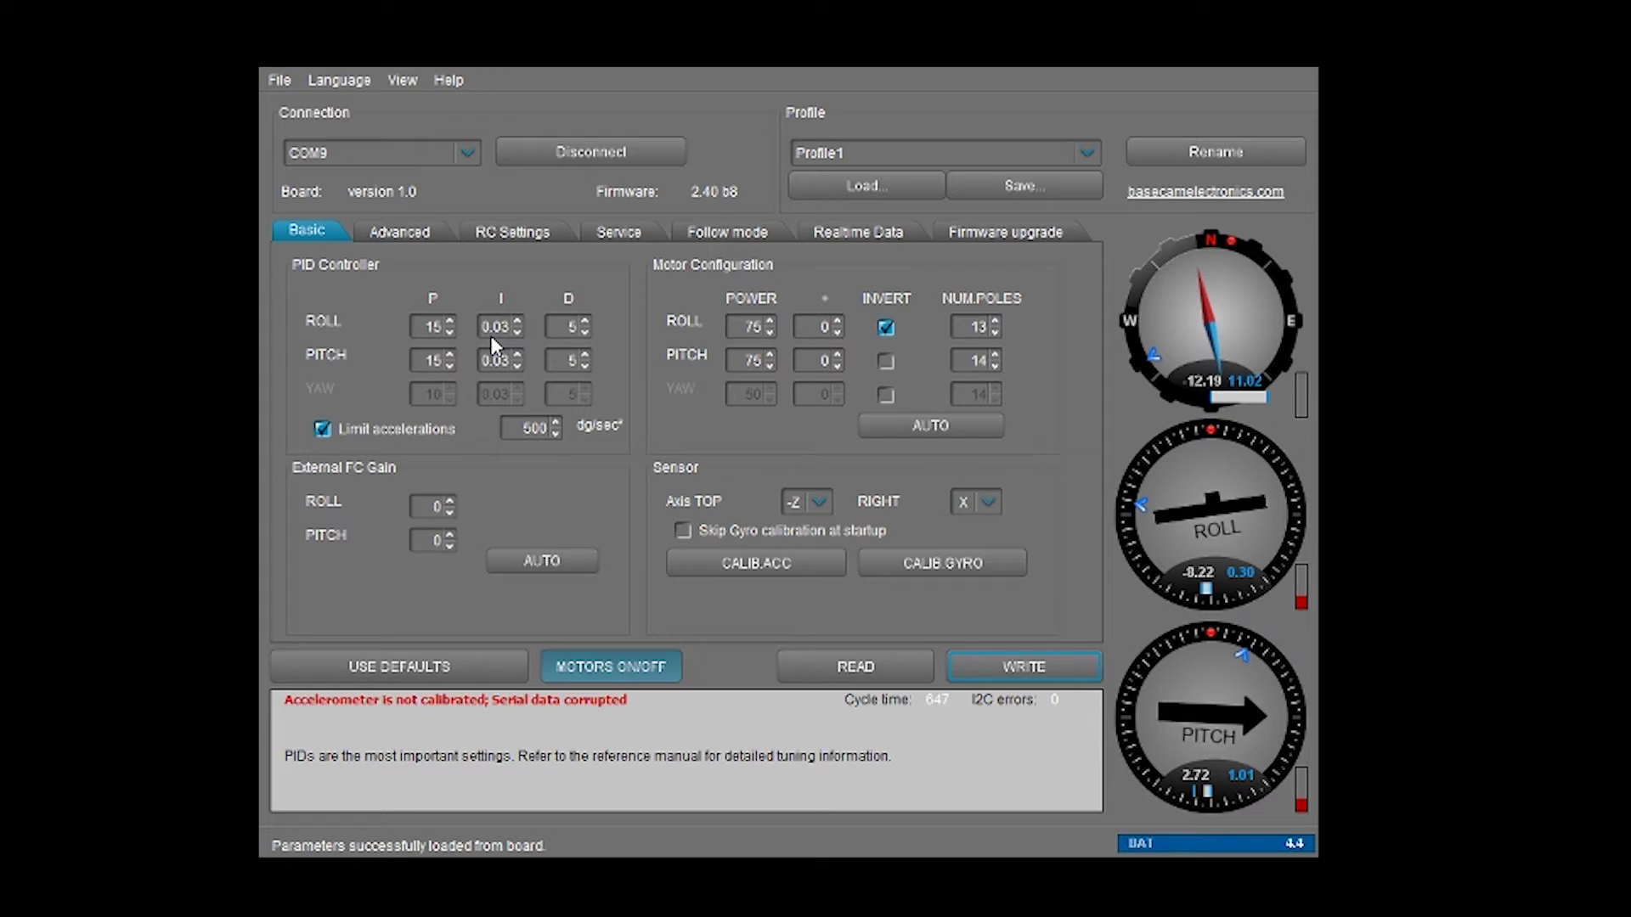
pyautogui.click(384, 236)
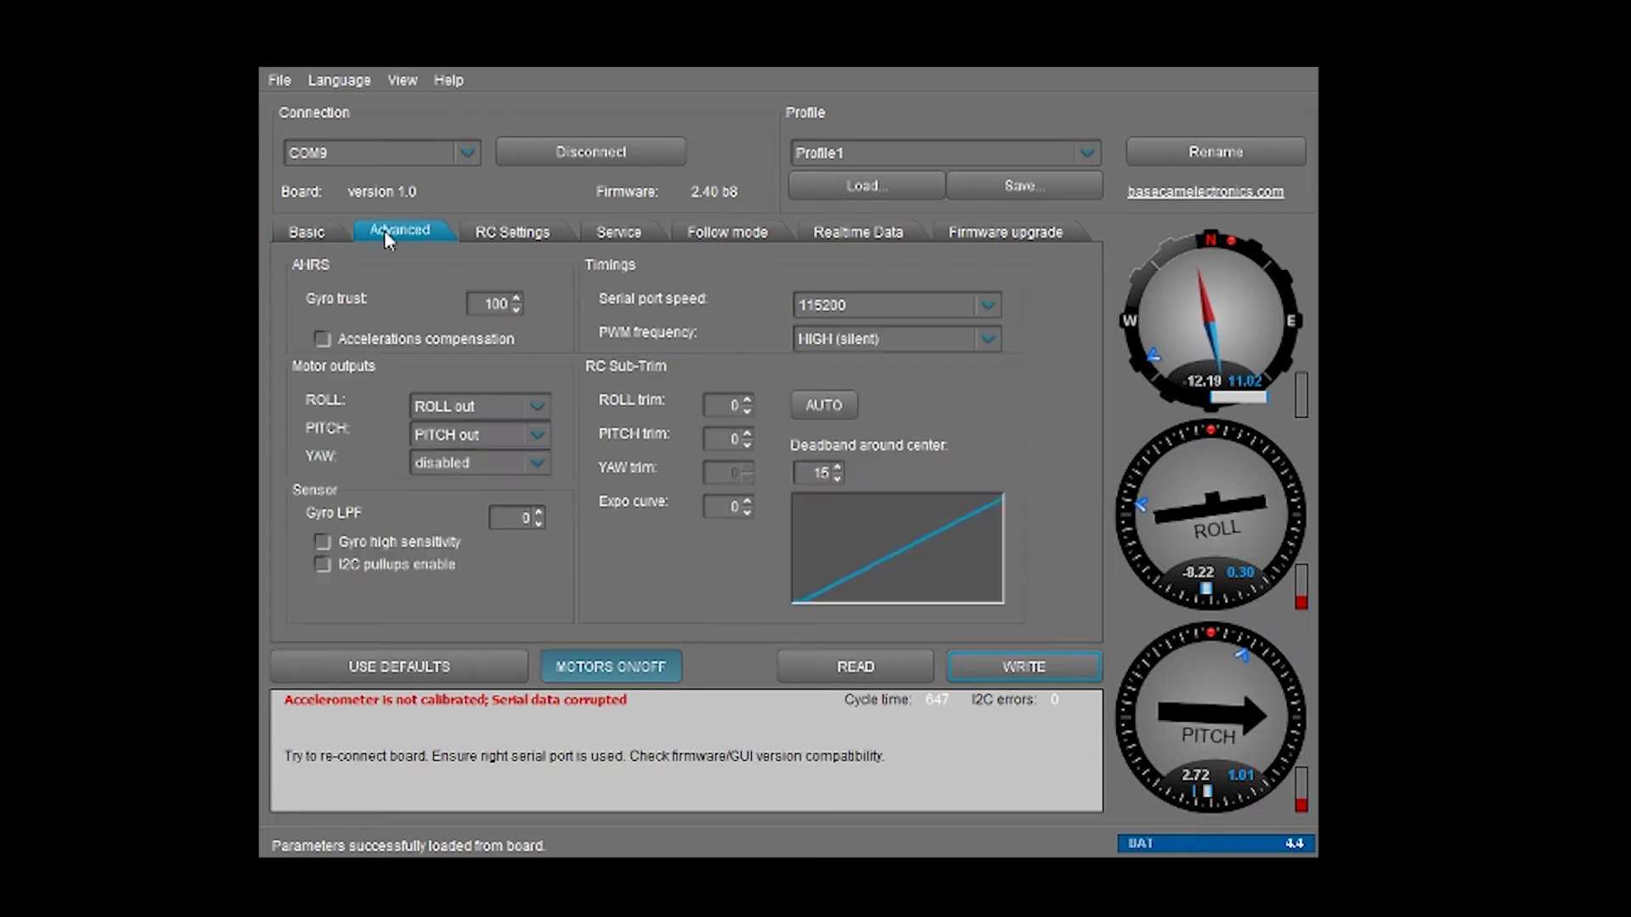
pyautogui.click(300, 229)
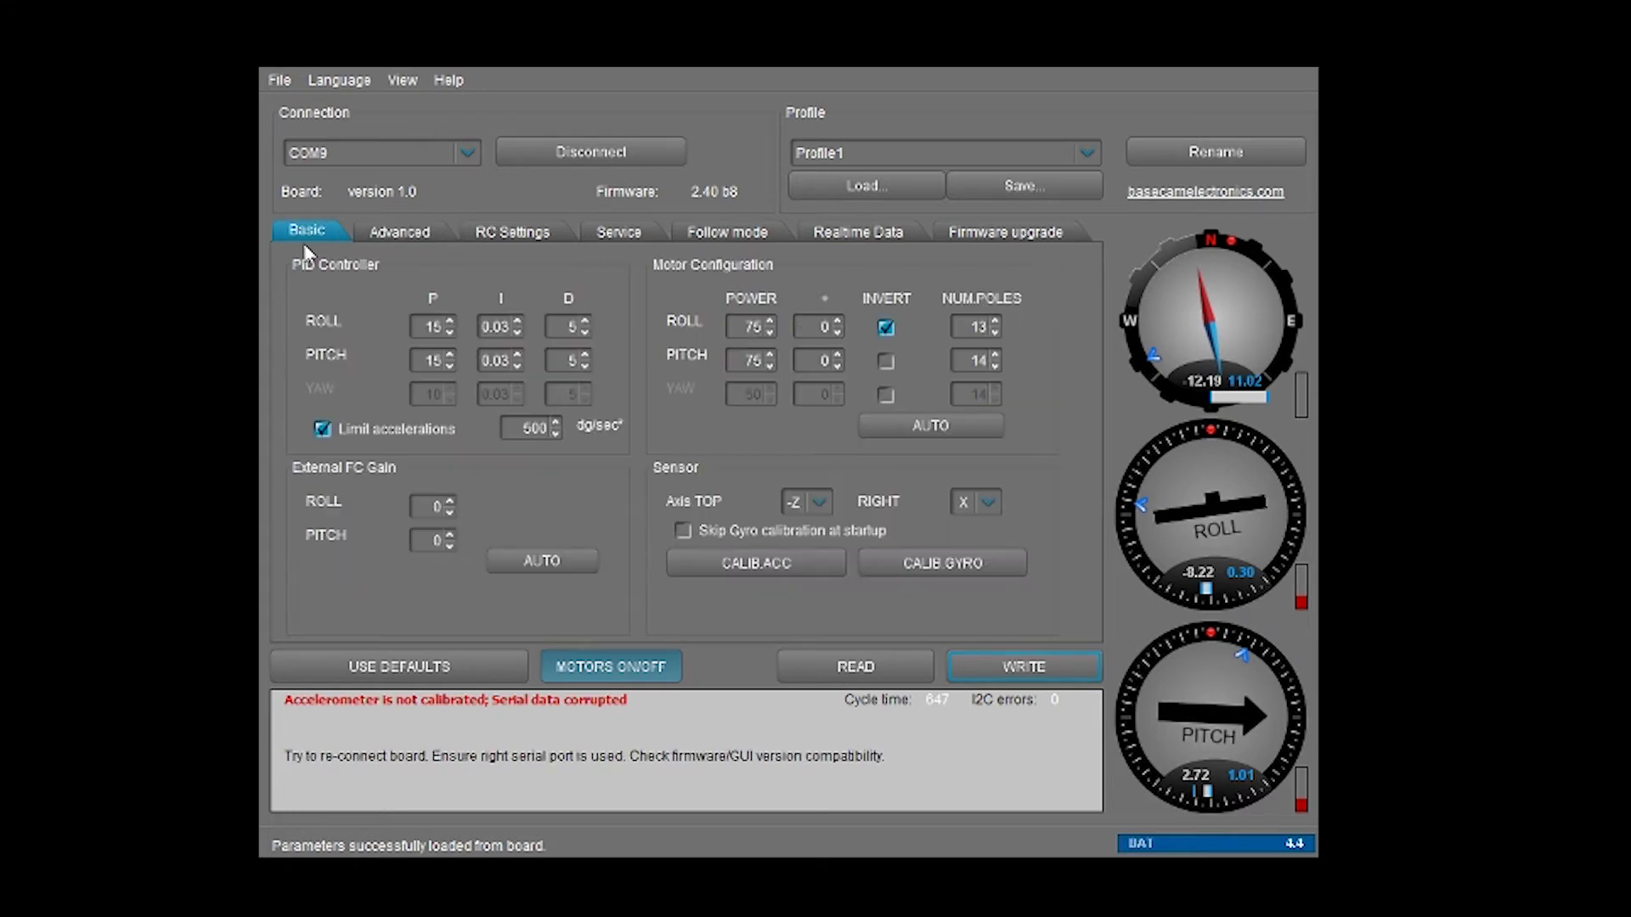
pyautogui.click(402, 232)
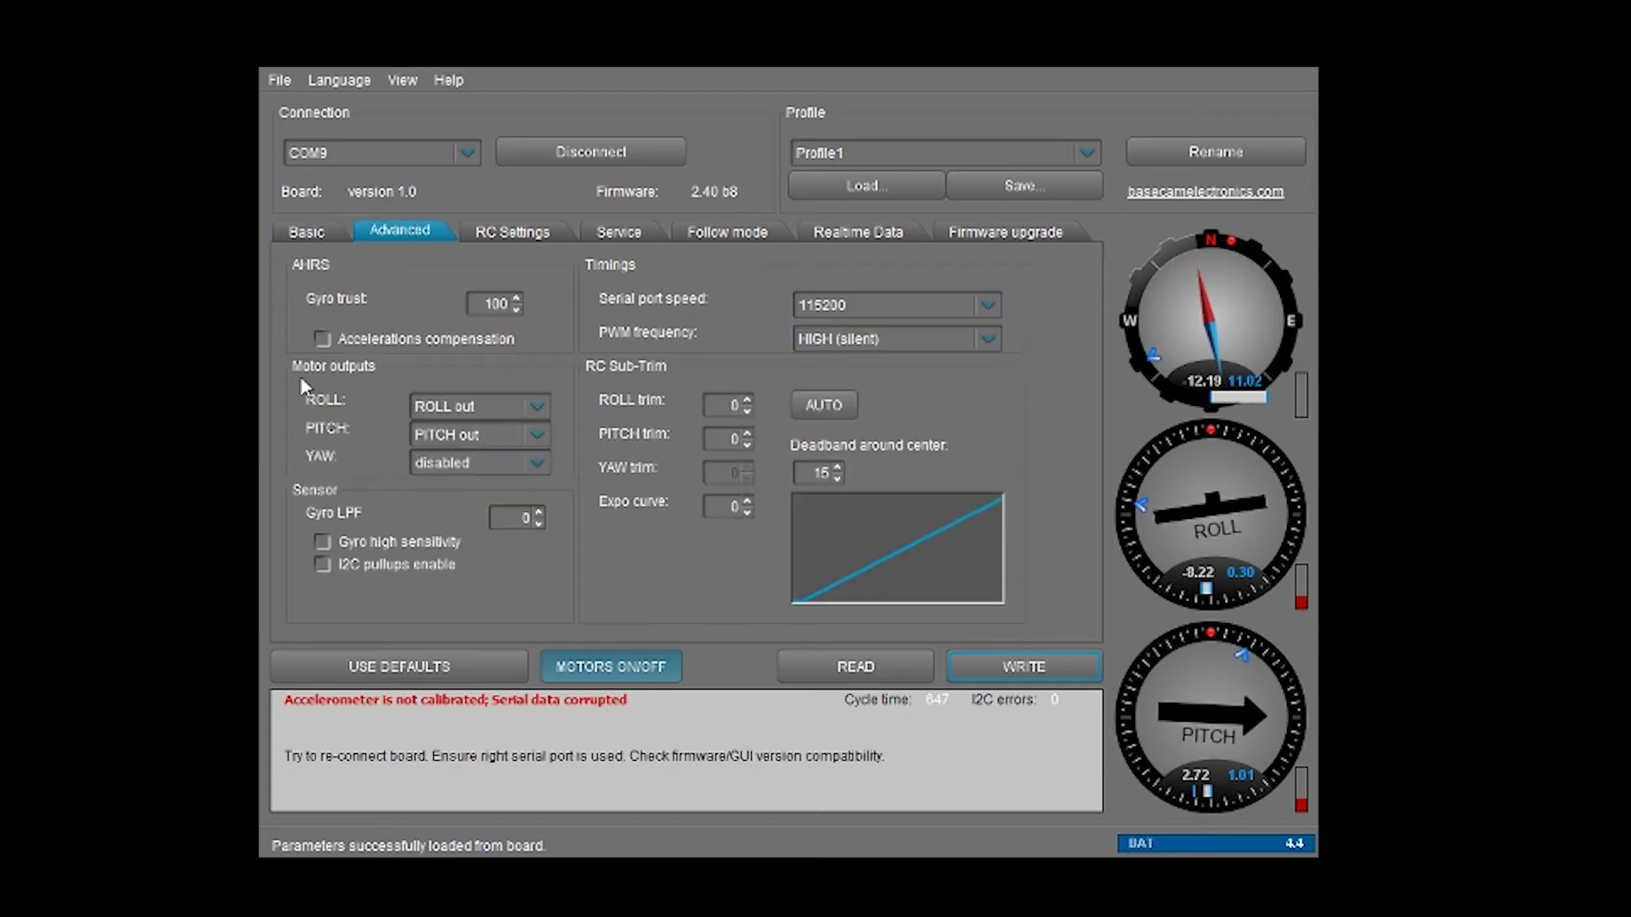
# Check that the motor outputs remain ROLL out, PITCH out and yaw disabled.
pyautogui.moveTo(435, 407)
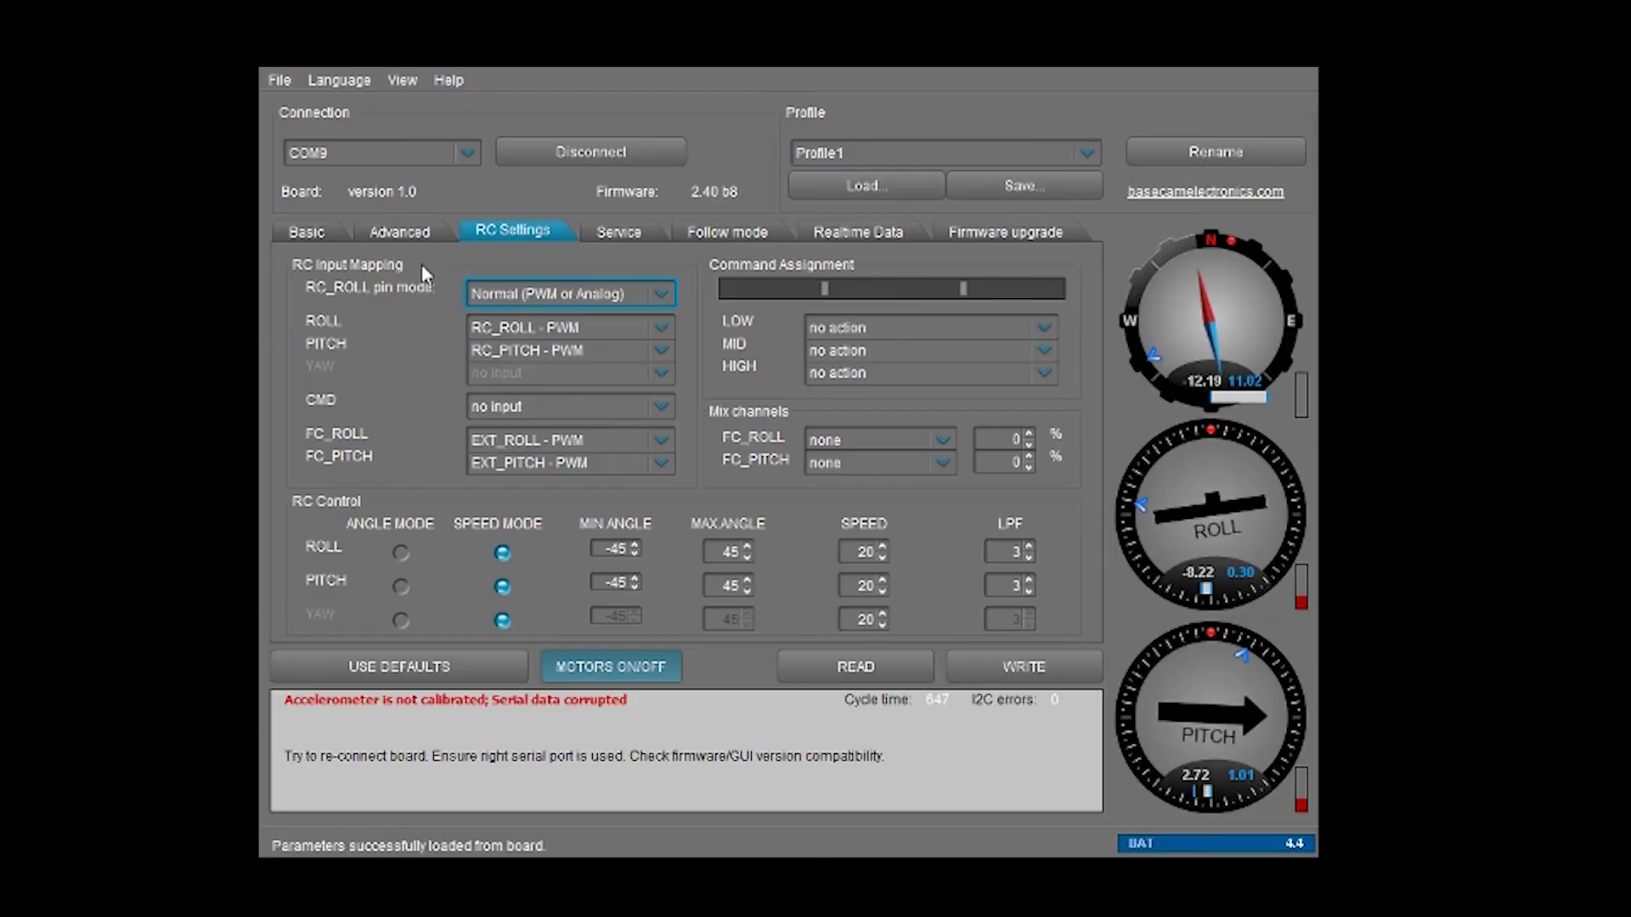
pyautogui.moveTo(492, 338)
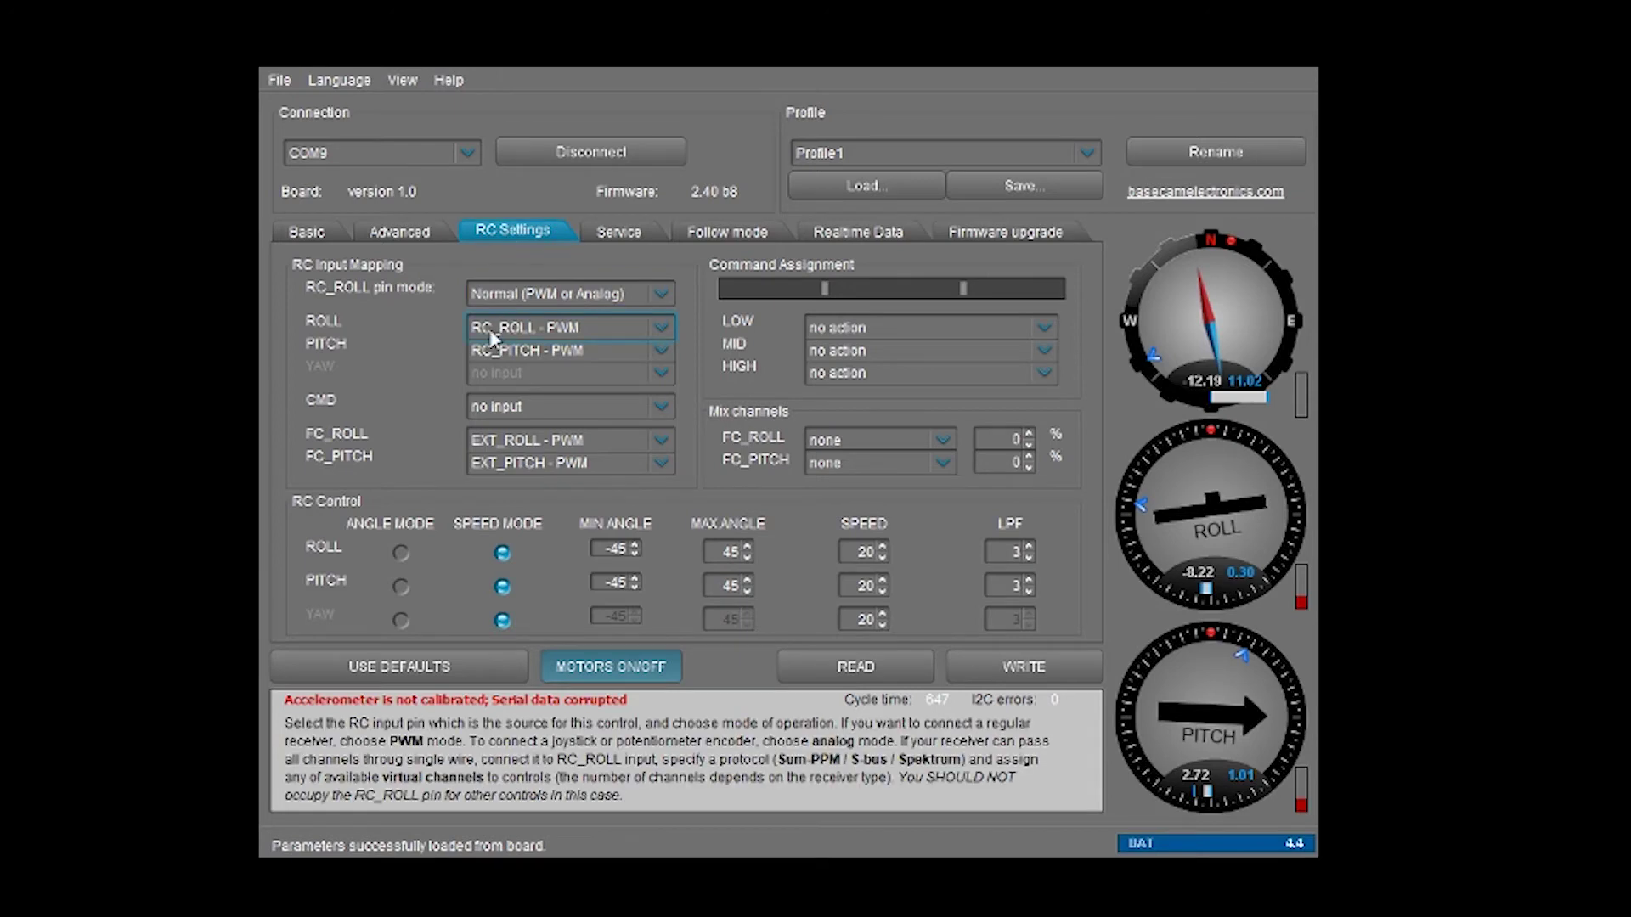
pyautogui.click(548, 332)
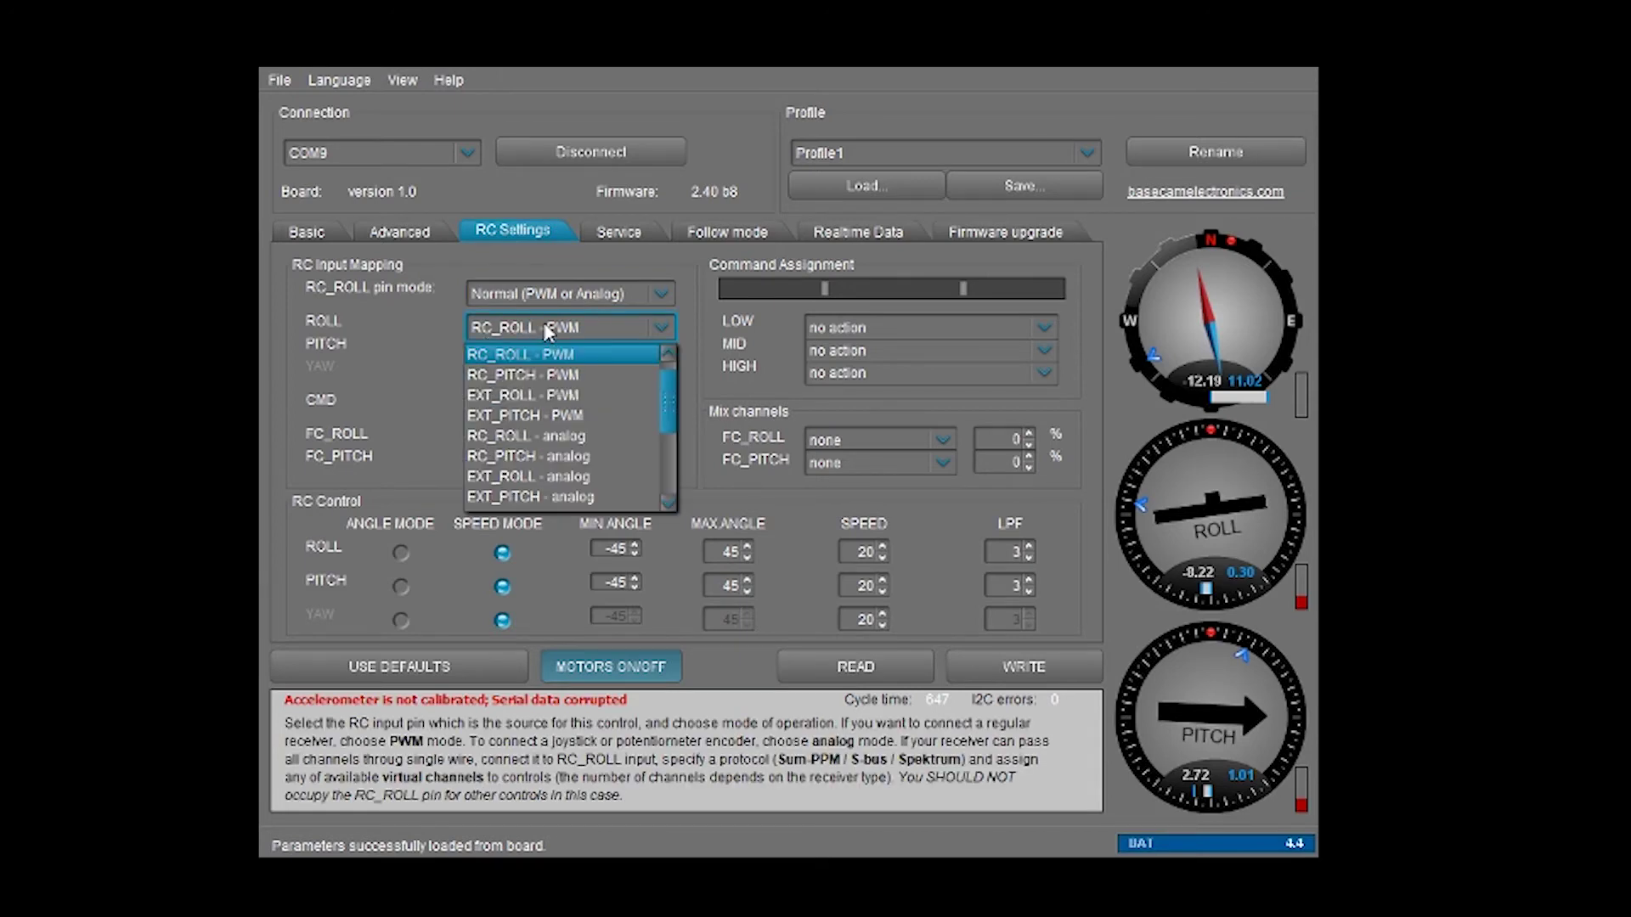
pyautogui.click(490, 352)
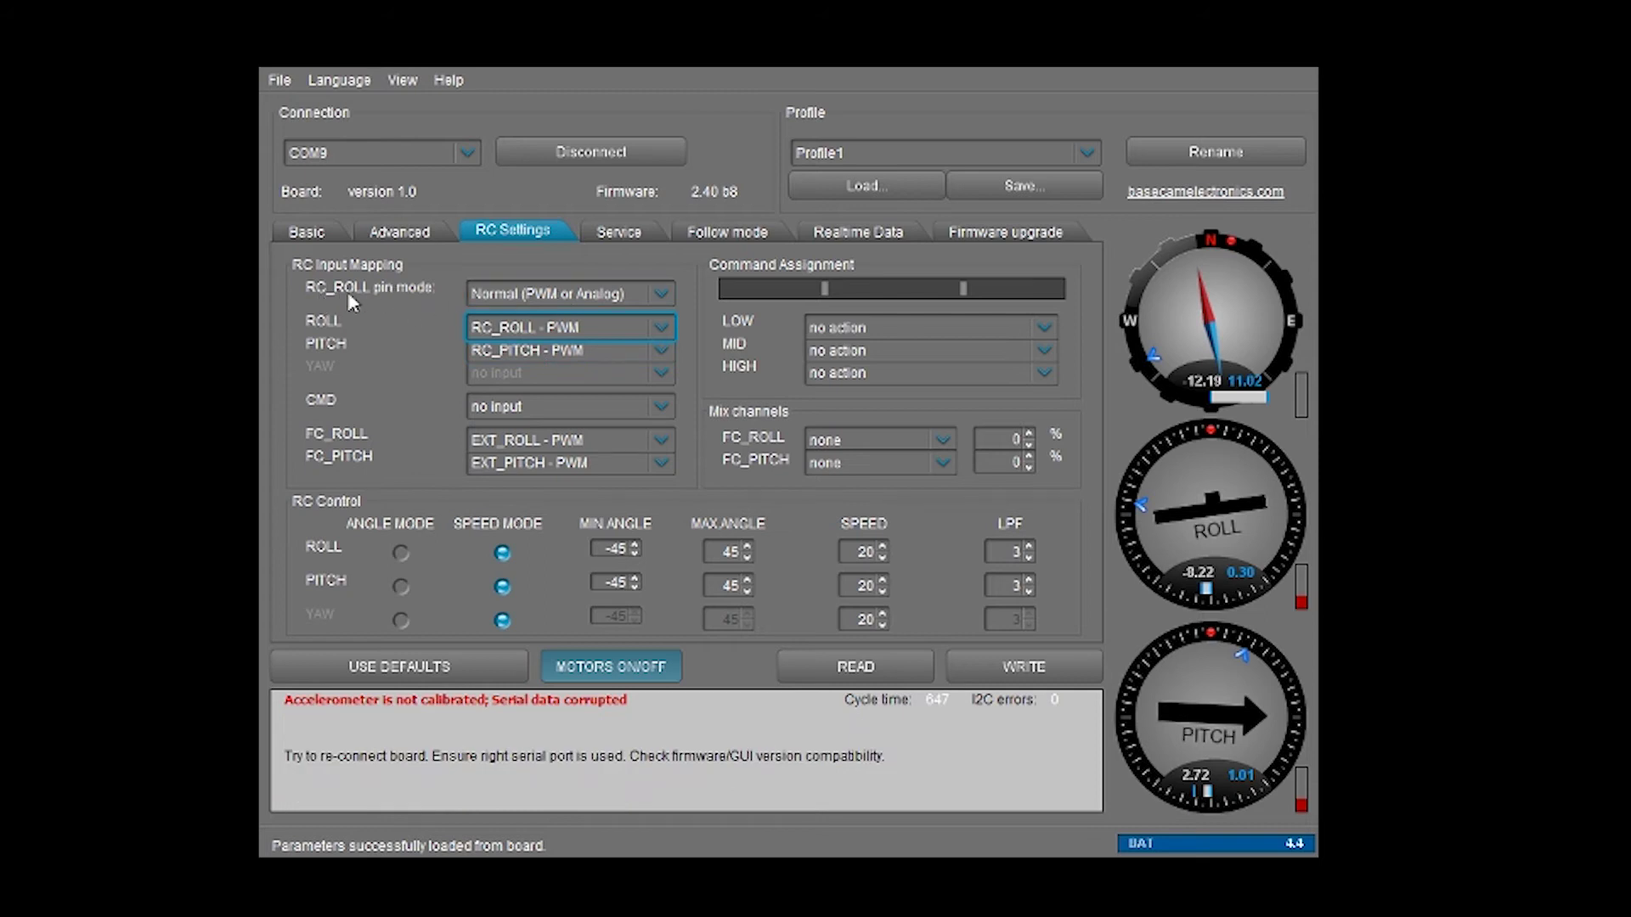
pyautogui.click(574, 292)
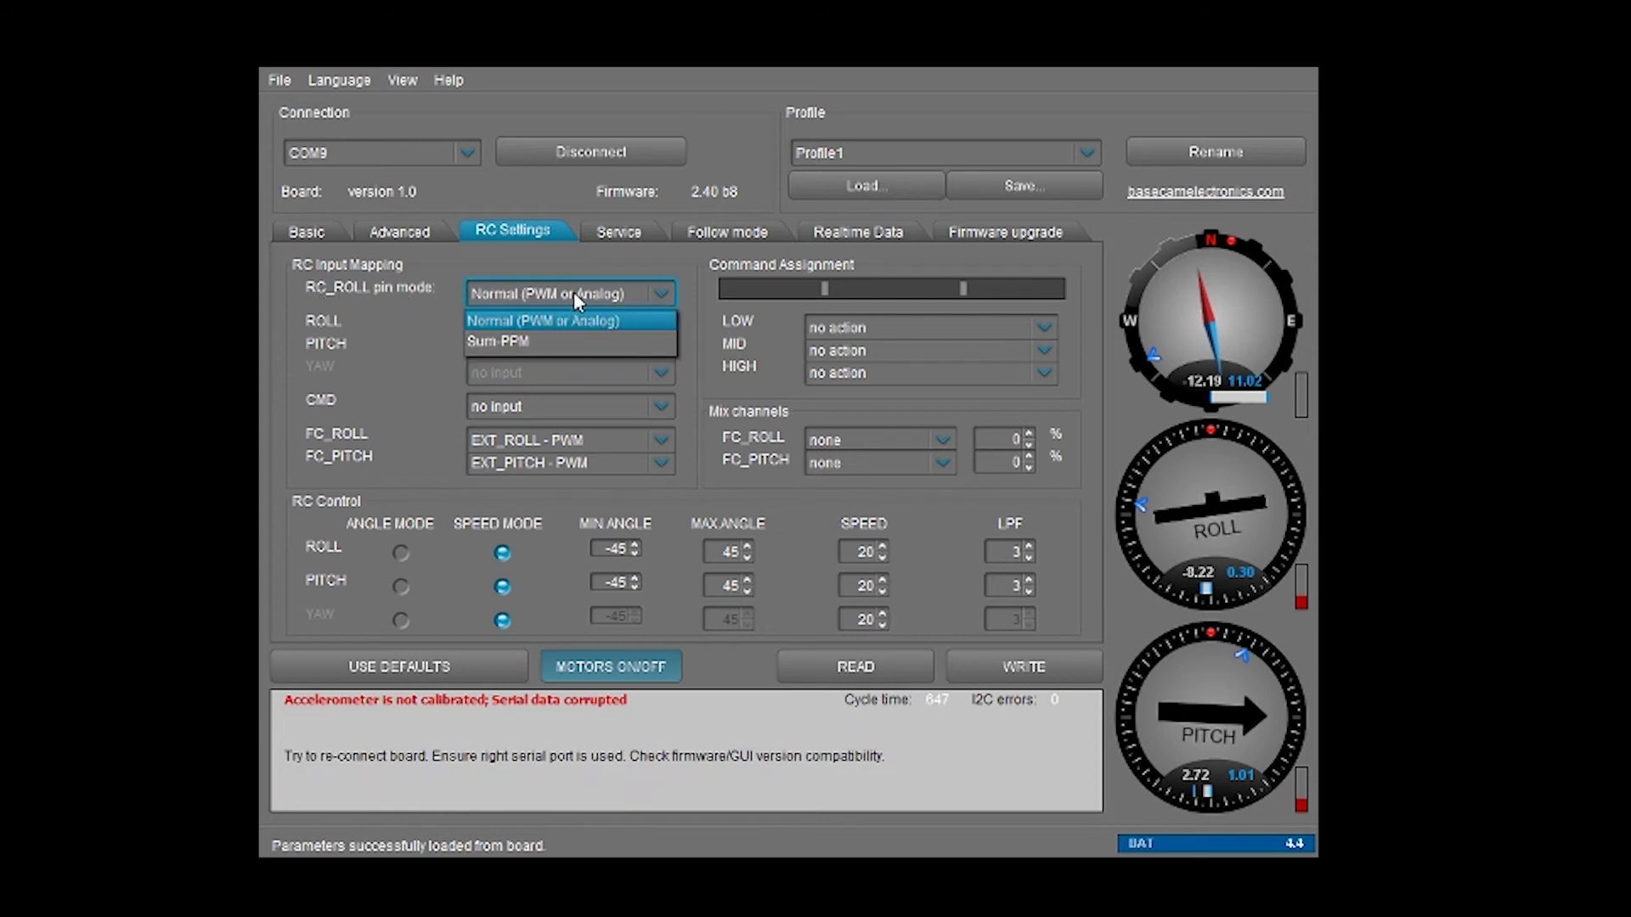
pyautogui.click(538, 320)
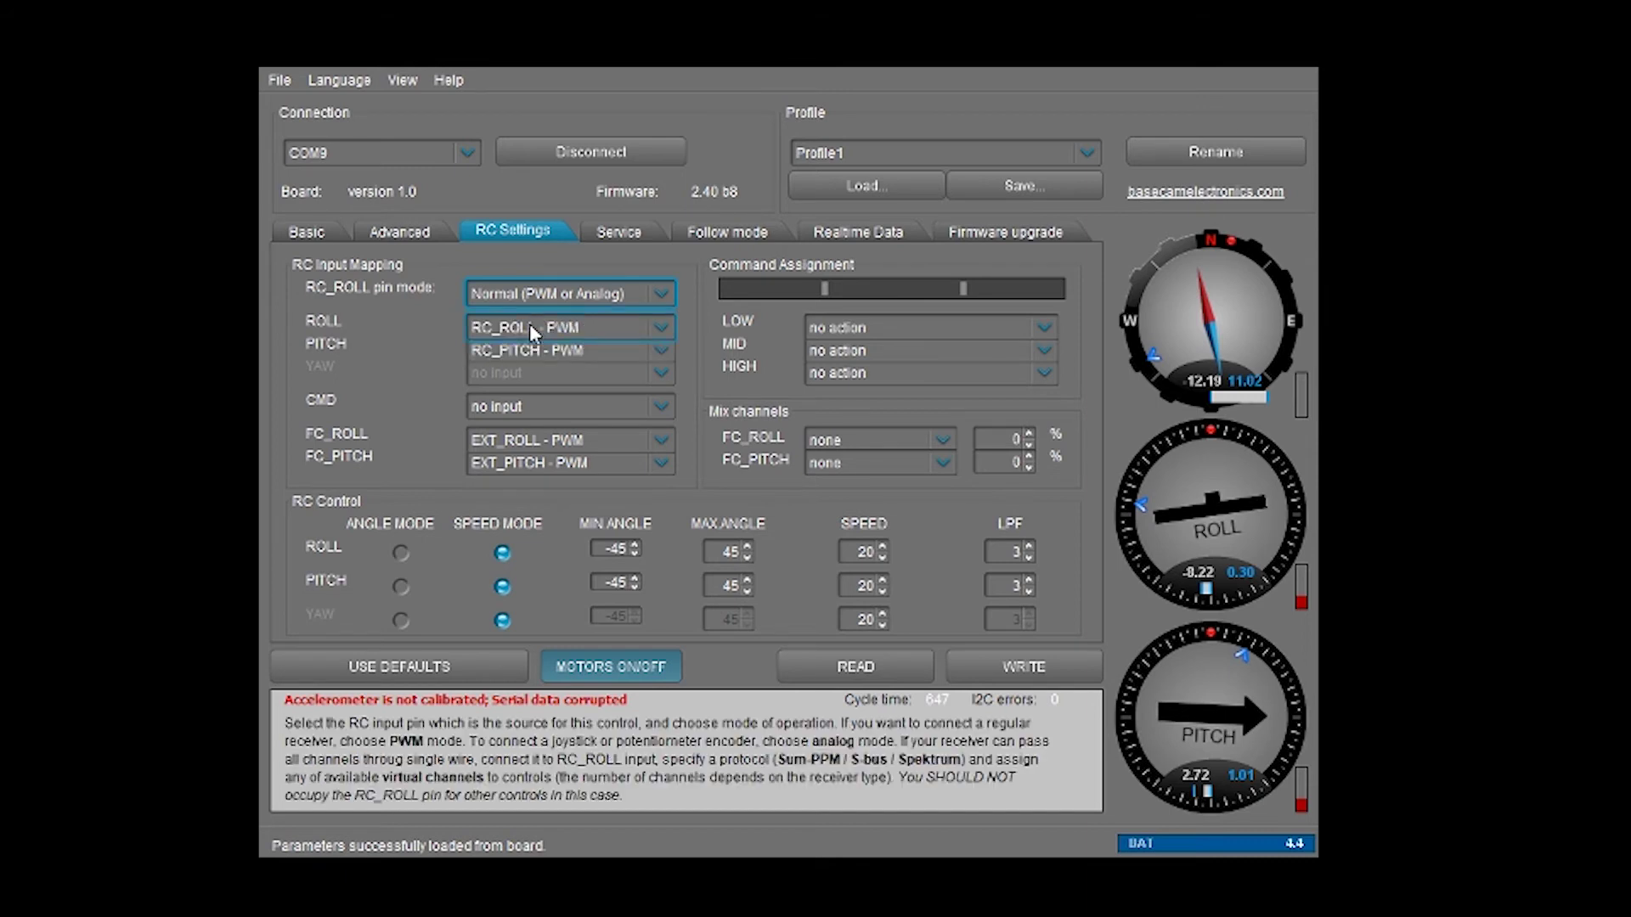
pyautogui.click(537, 307)
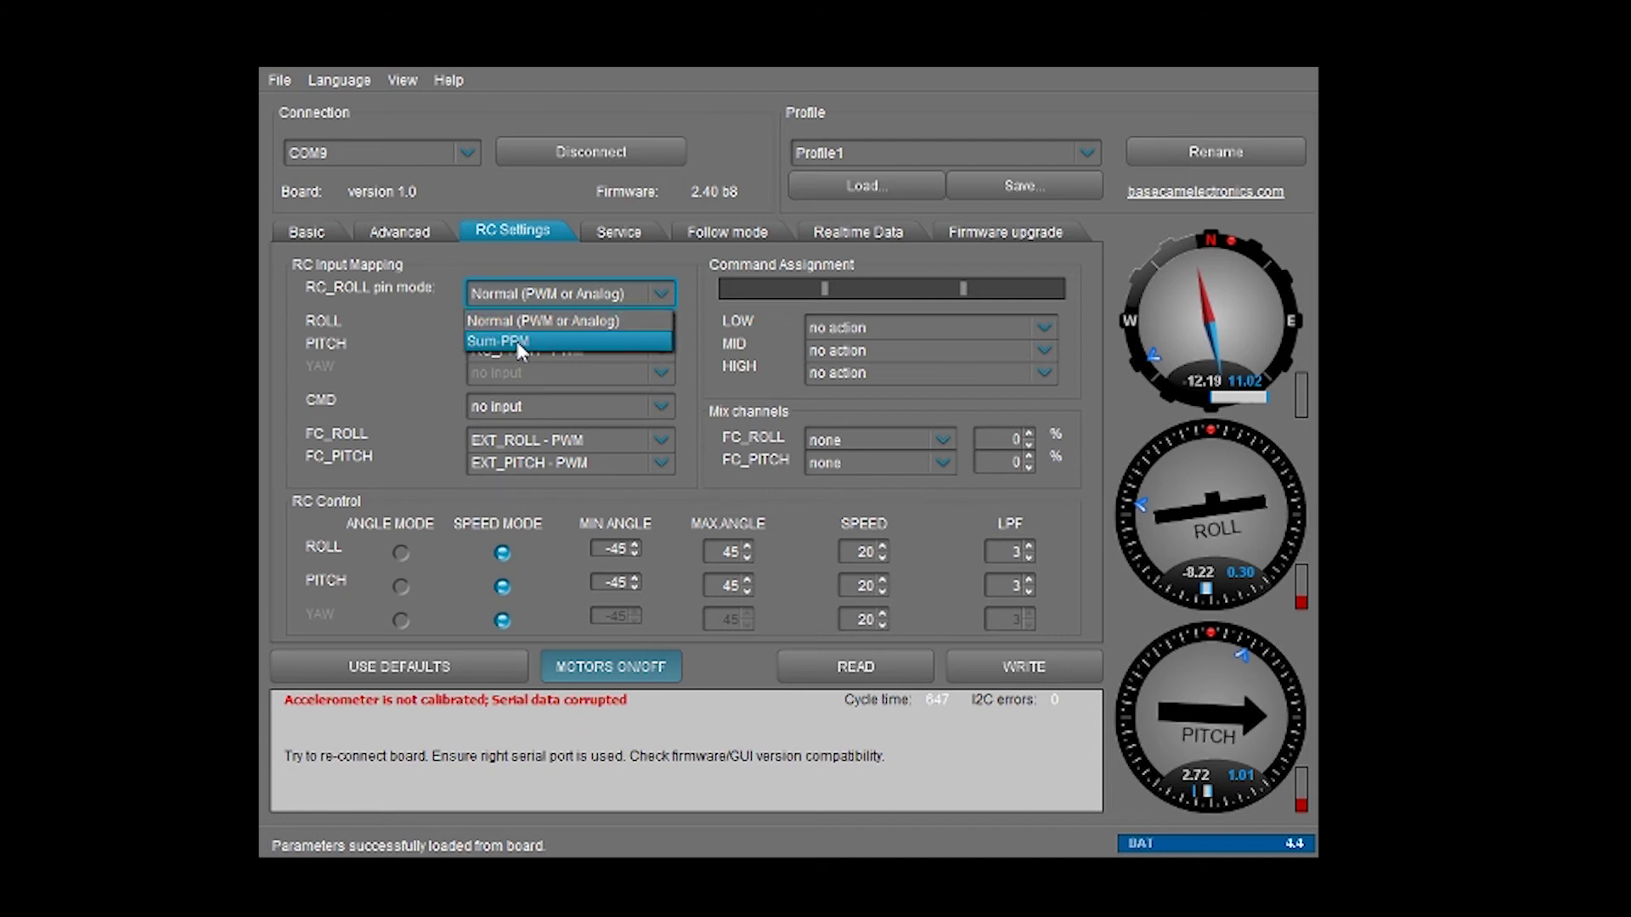
pyautogui.click(525, 330)
pyautogui.click(538, 328)
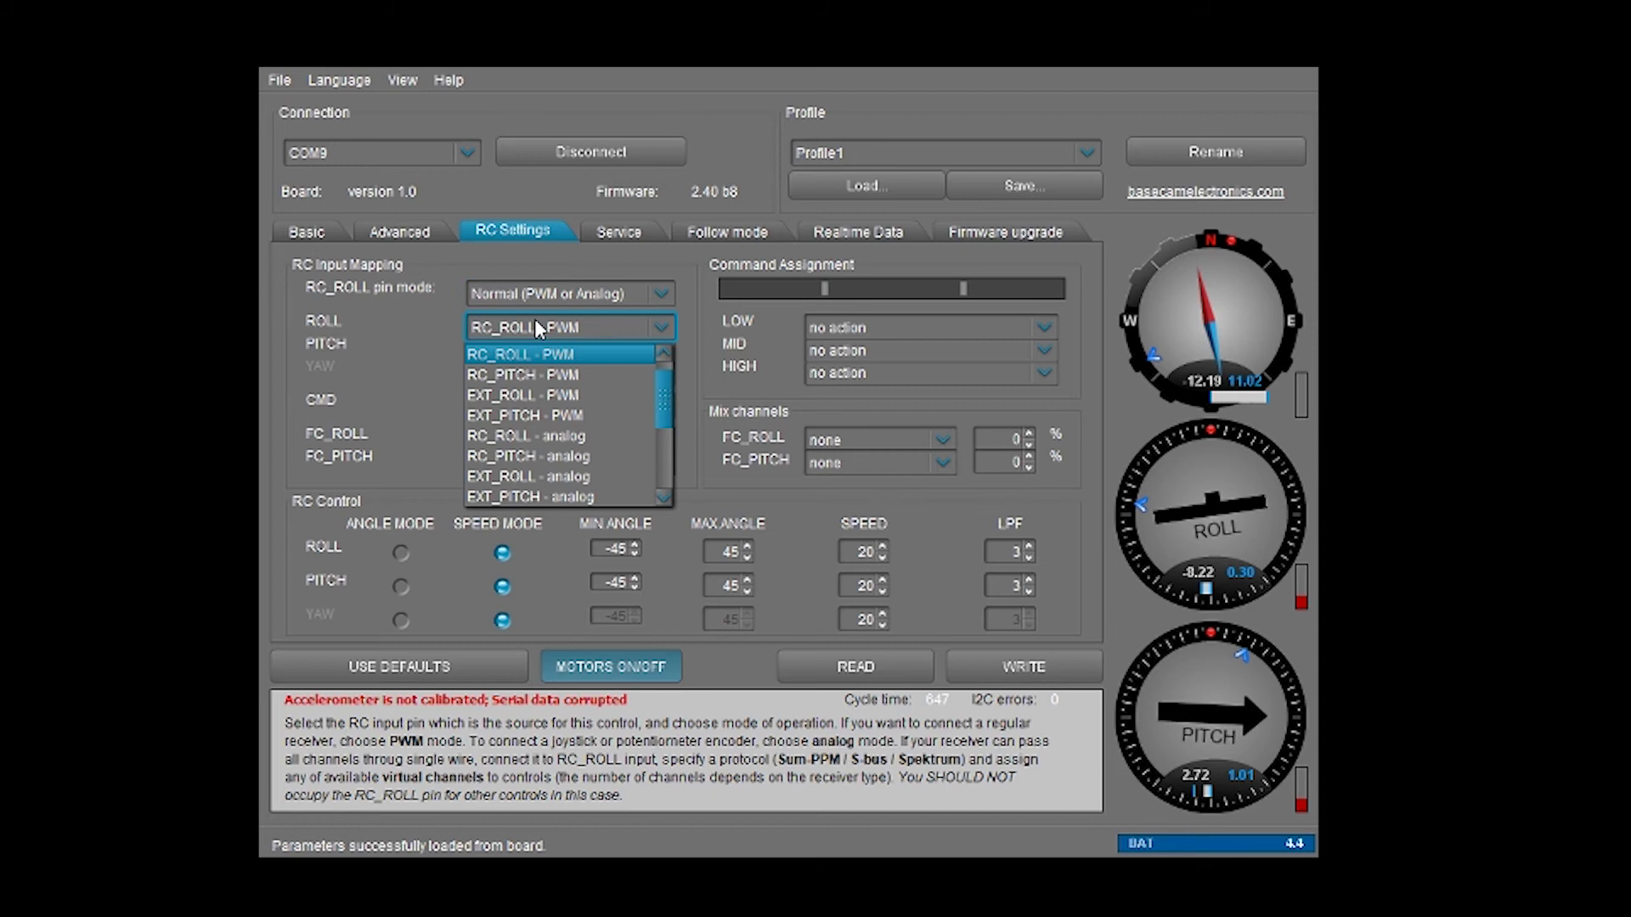
pyautogui.moveTo(667, 382); pyautogui.dragTo(655, 465)
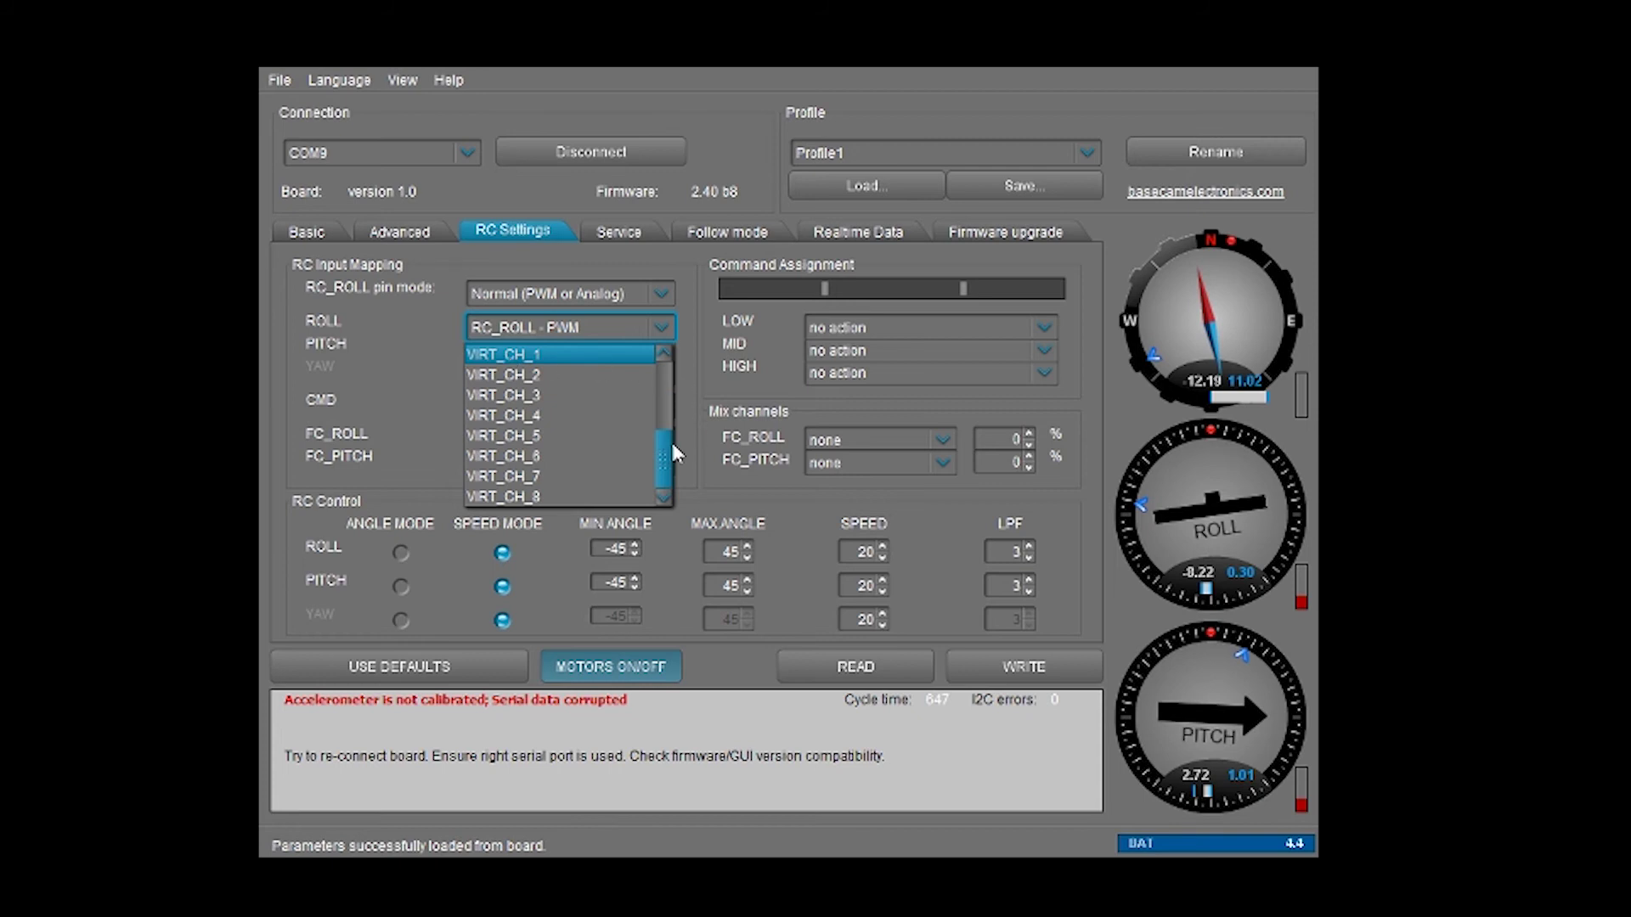
pyautogui.moveTo(671, 451); pyautogui.dragTo(664, 361)
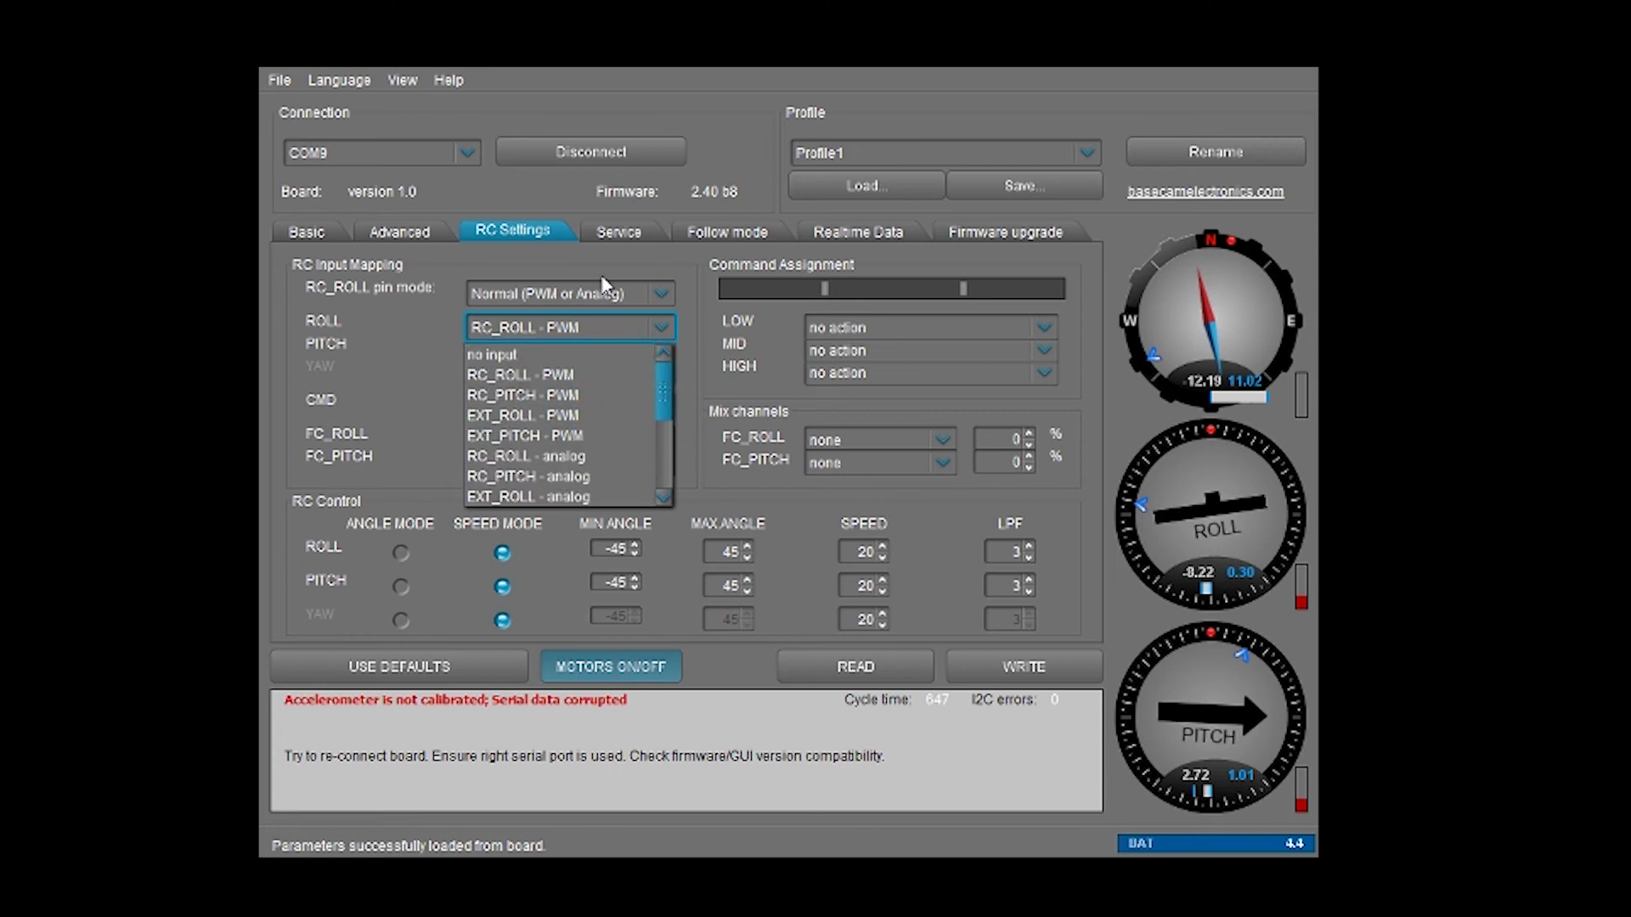
pyautogui.click(652, 261)
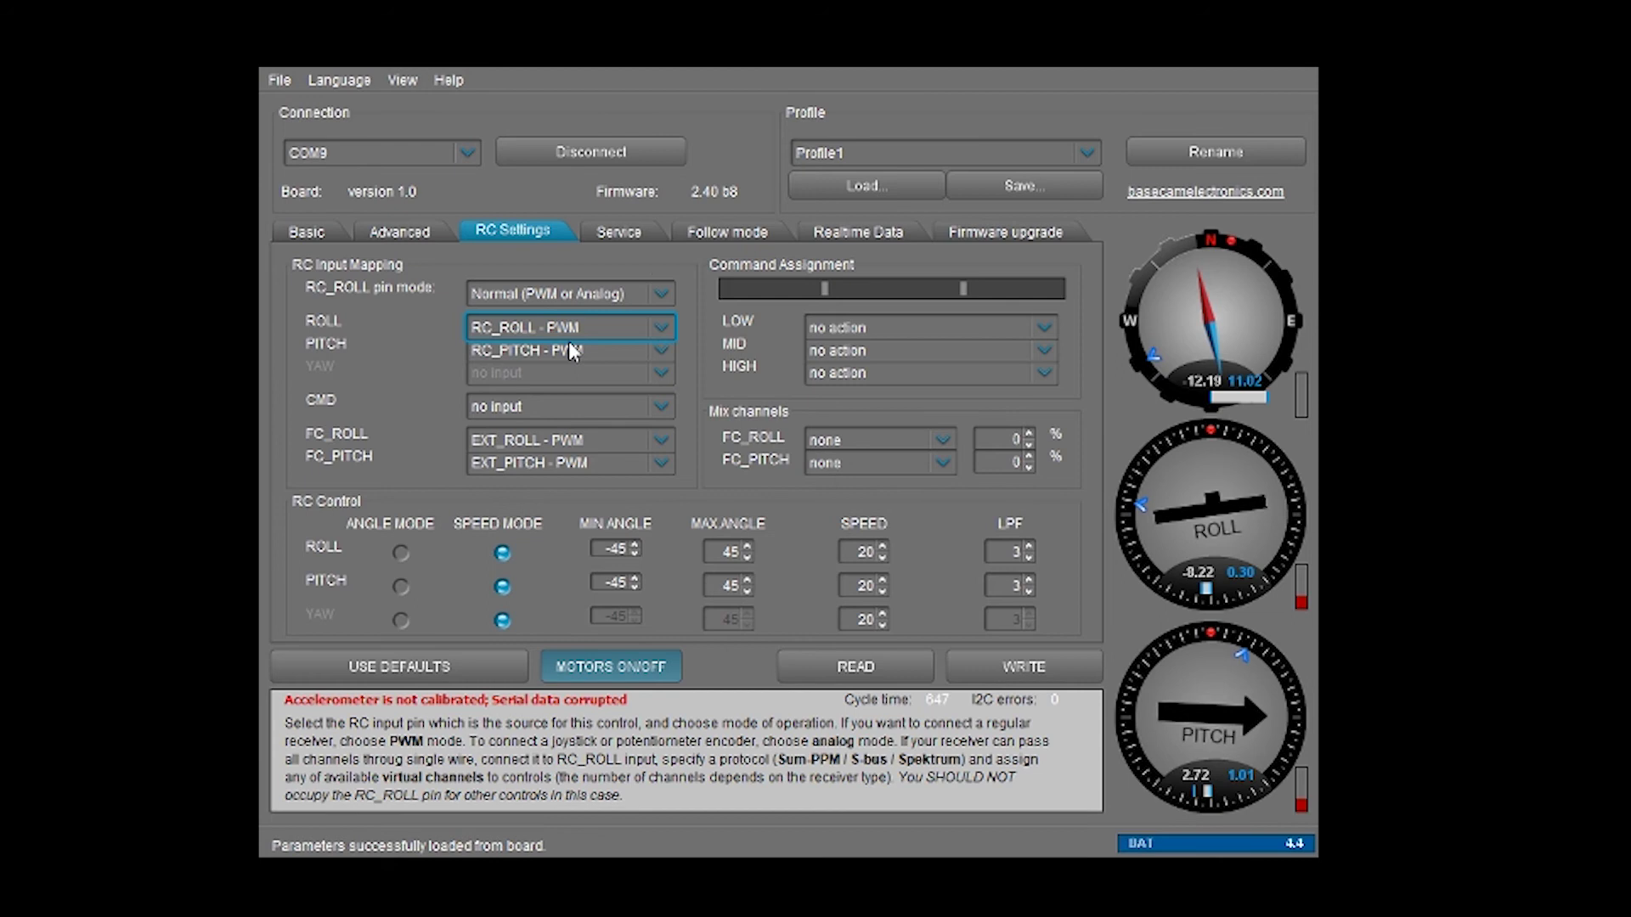